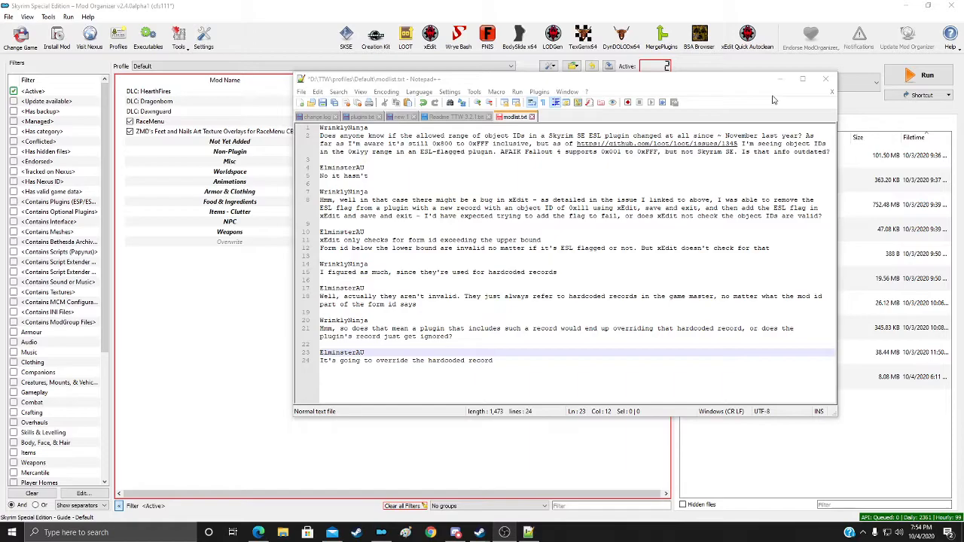
Close the Notepad++ window, show the full plugin list with the zmd filter cleared, and widen its name column.
{"action": "left_click", "coordinate": [826, 80]}
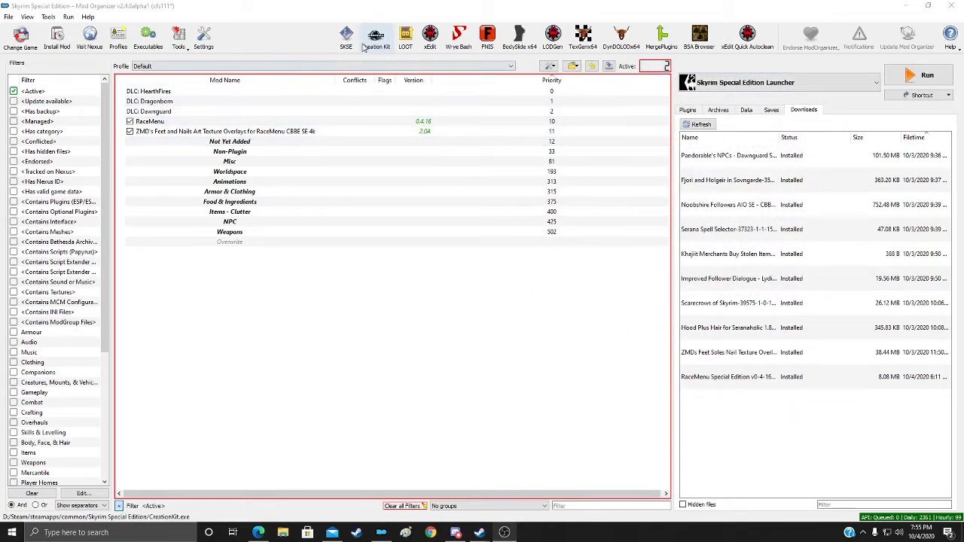
{"action": "left_click", "coordinate": [693, 110]}
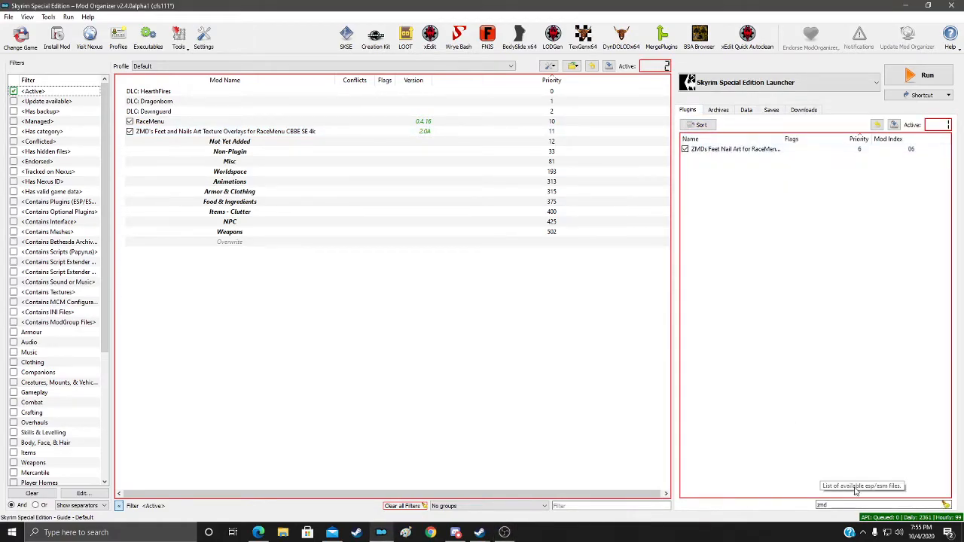
{"action": "left_click", "coordinate": [945, 505]}
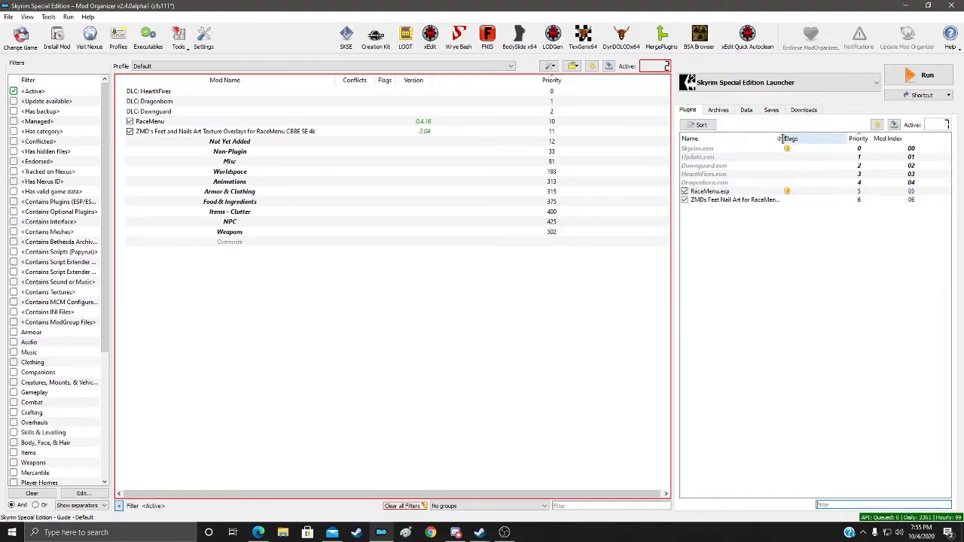
{"action": "left_click_drag", "start_coordinate": [782, 139], "coordinate": [804, 143]}
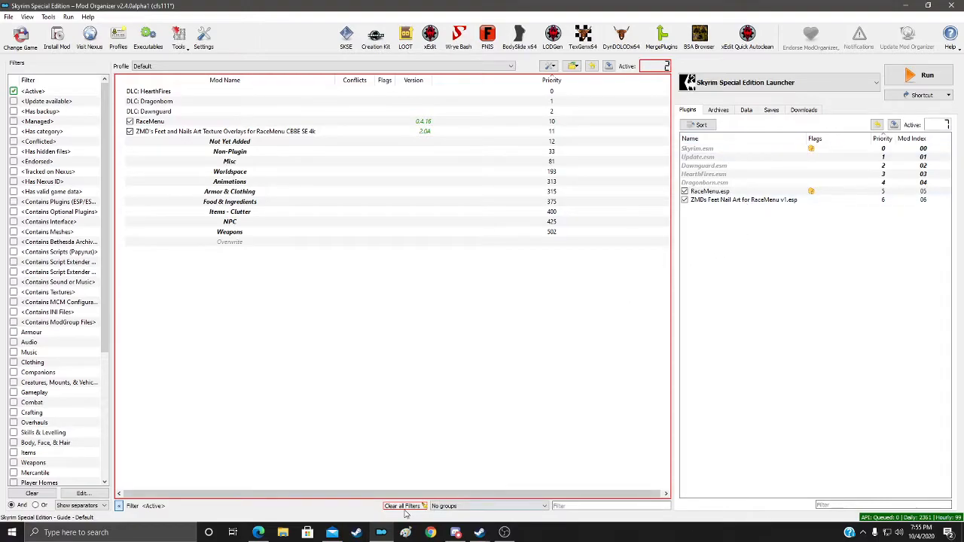
Launch xEdit with all active plugins loaded and expand the record header of ZMDs Feet Nail Art for RaceMenu v1.esp.
{"action": "left_click", "coordinate": [429, 34]}
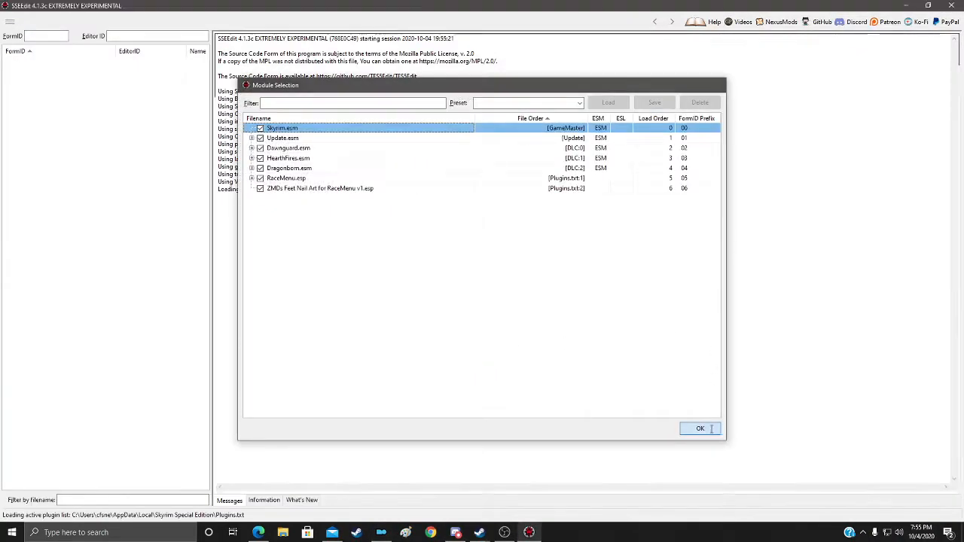
{"action": "left_click", "coordinate": [699, 429]}
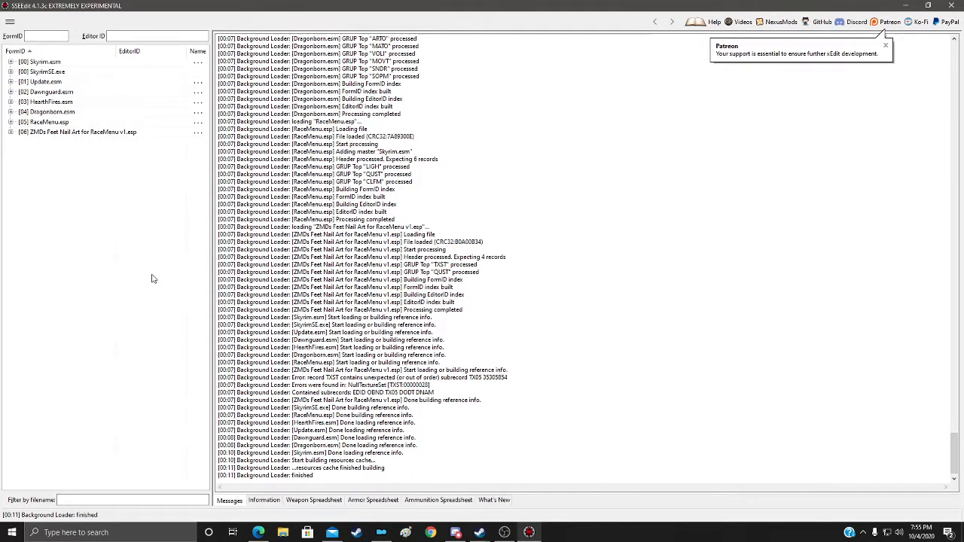
{"action": "left_click", "coordinate": [106, 135]}
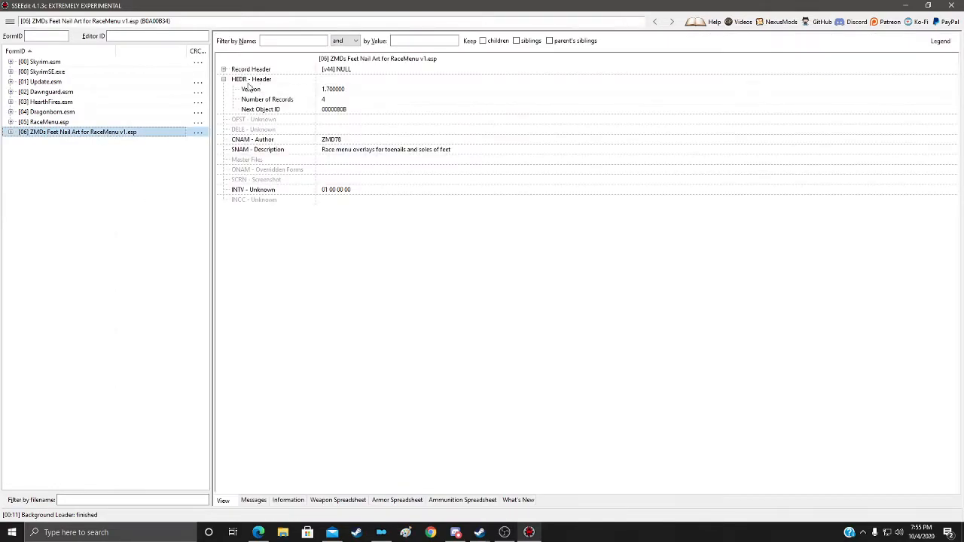
{"action": "left_click", "coordinate": [224, 69]}
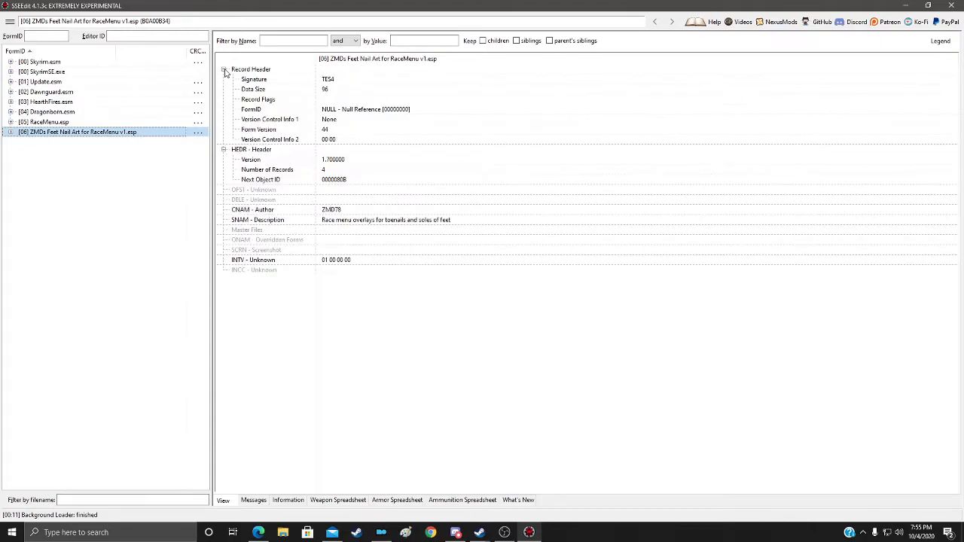
Enable the ESL record flag on ZMDs Feet Nail Art for RaceMenu v1.esp, then exit xEdit and save the changed plugin.
{"action": "left_click", "coordinate": [328, 103]}
{"action": "right_click", "coordinate": [329, 105]}
{"action": "left_click", "coordinate": [343, 109]}
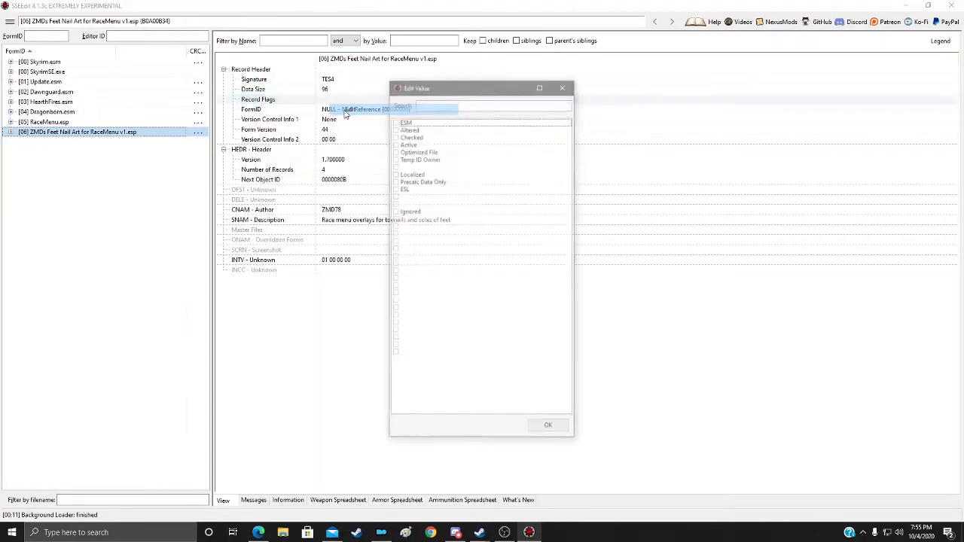
{"action": "left_click", "coordinate": [394, 189]}
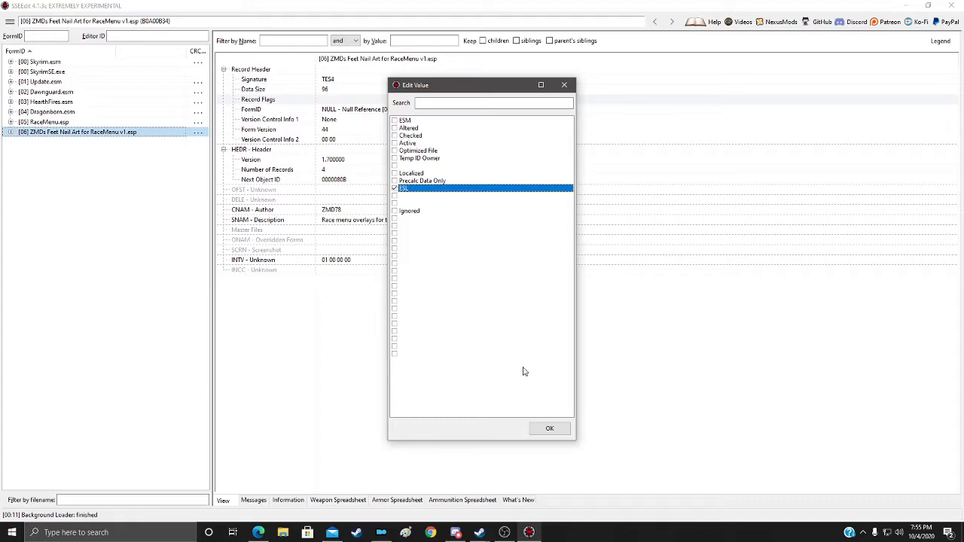
{"action": "left_click", "coordinate": [549, 428]}
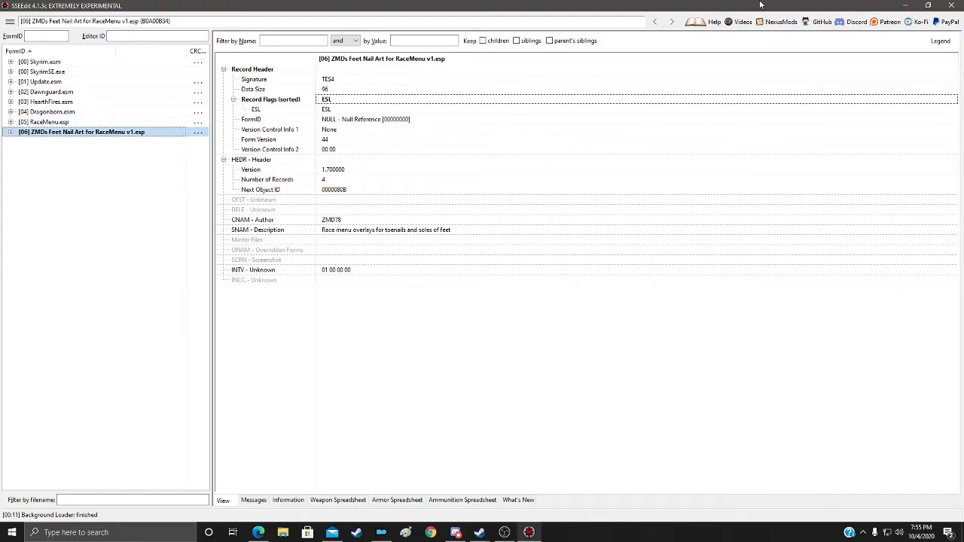
{"action": "left_click", "coordinate": [953, 6]}
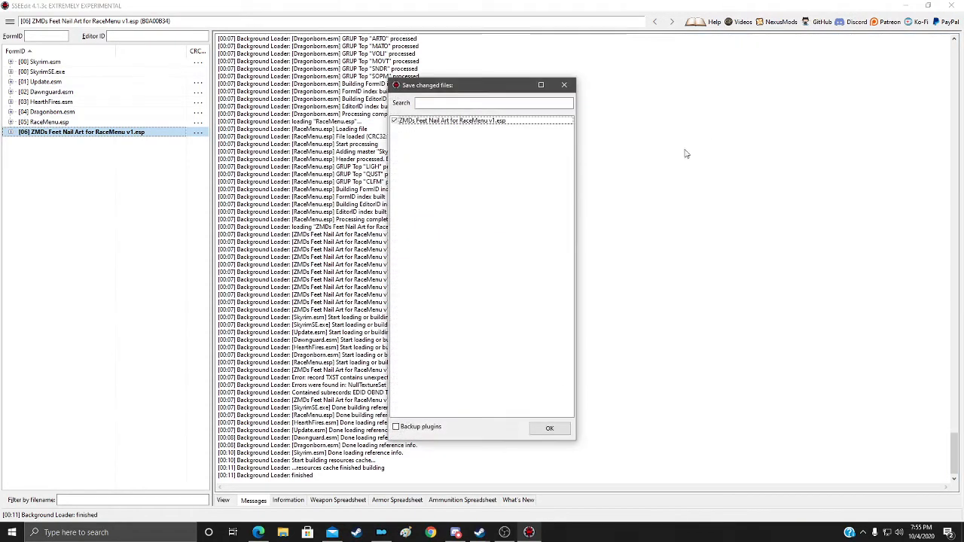
{"action": "left_click", "coordinate": [549, 429]}
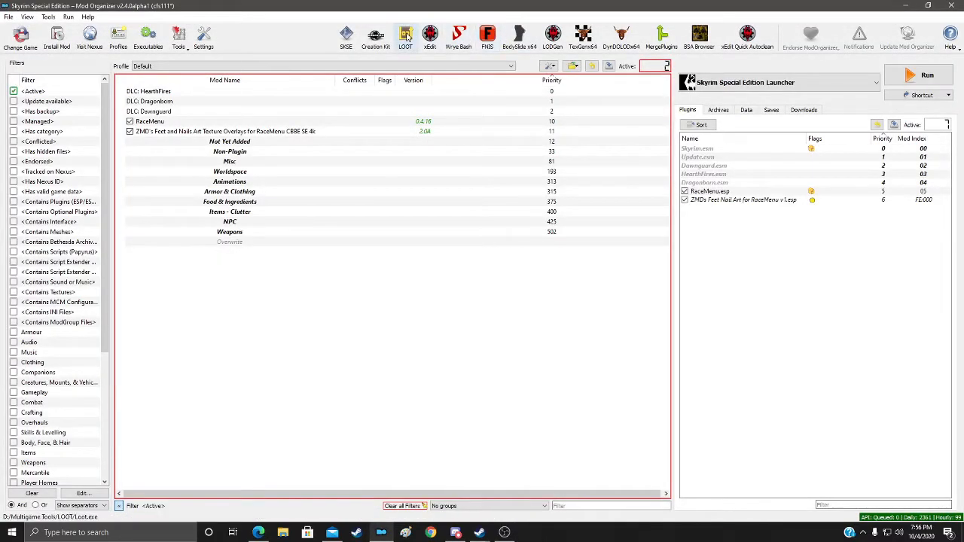
Sort the load order in LOOT, read the messages for the ZMDs Feet Nail Art plugin, and close LOOT.
{"action": "left_click", "coordinate": [405, 36]}
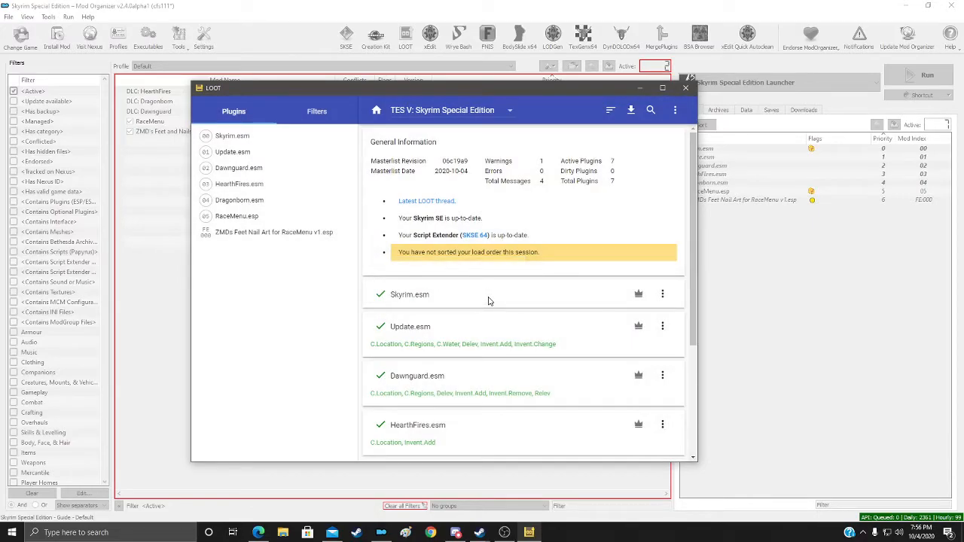
{"action": "left_click", "coordinate": [611, 111]}
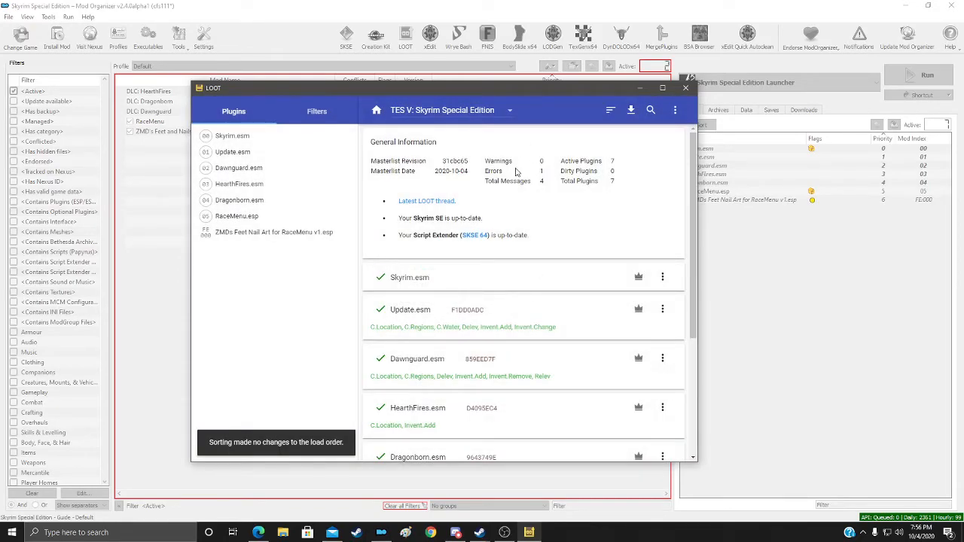
{"action": "scroll", "coordinate": [532, 310], "scroll_direction": "down", "scroll_amount": 5}
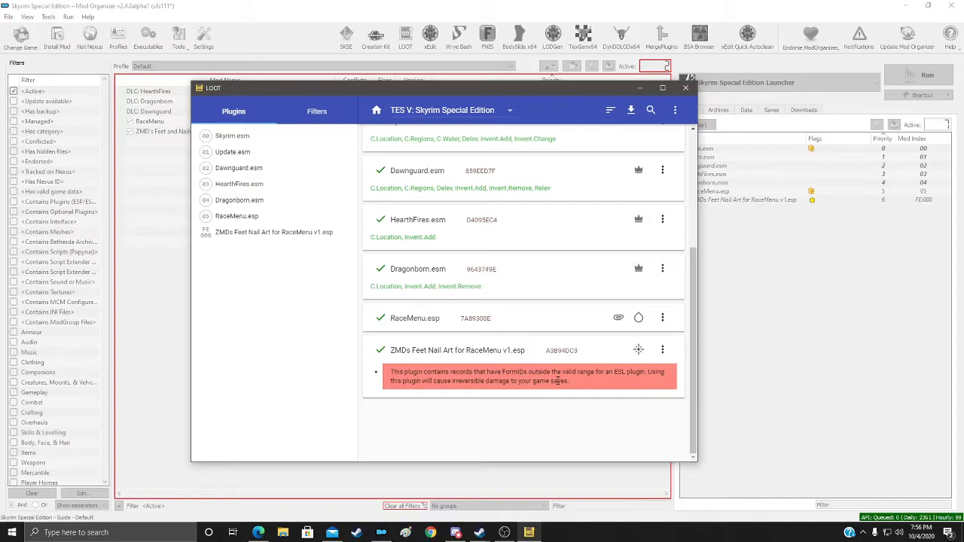
{"action": "left_click", "coordinate": [685, 90]}
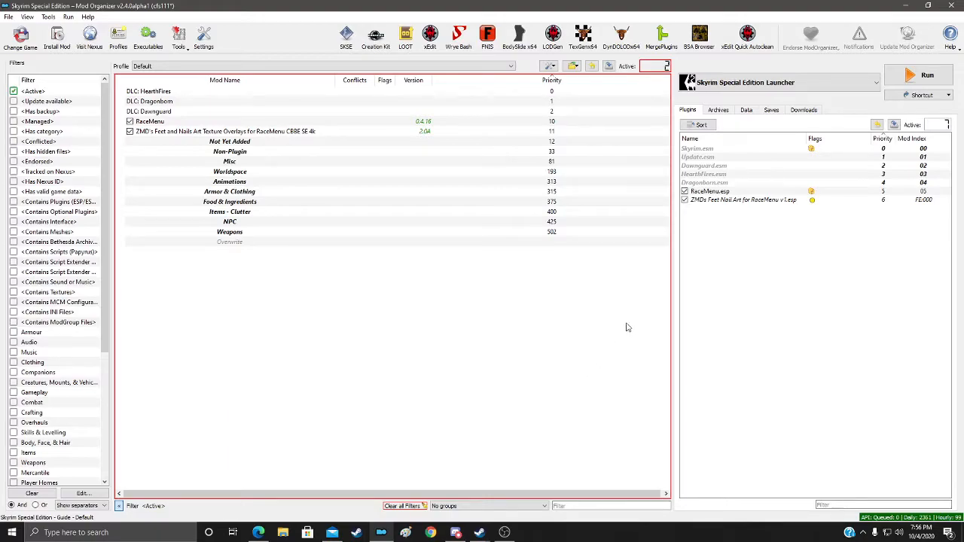
Reinstall the ZMDs Feet Soles Nail Texture Overlays download under the same mod name, merging it into the existing mod.
{"action": "right_click", "coordinate": [263, 131]}
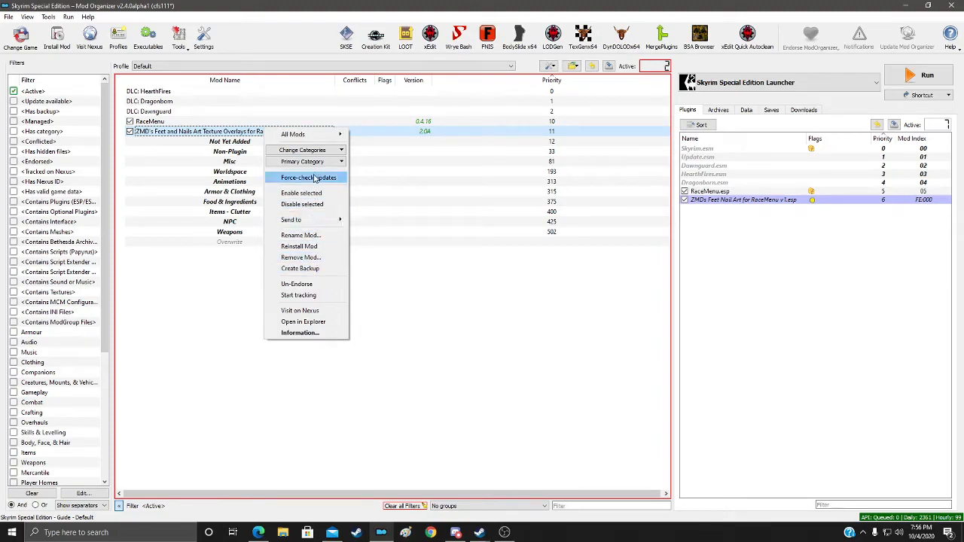
{"action": "left_click", "coordinate": [215, 313]}
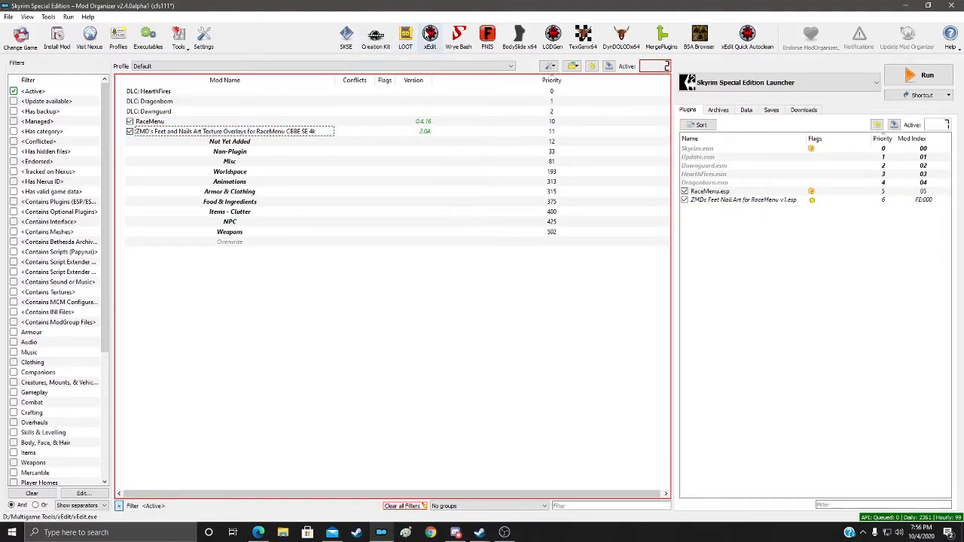
{"action": "left_click", "coordinate": [804, 111]}
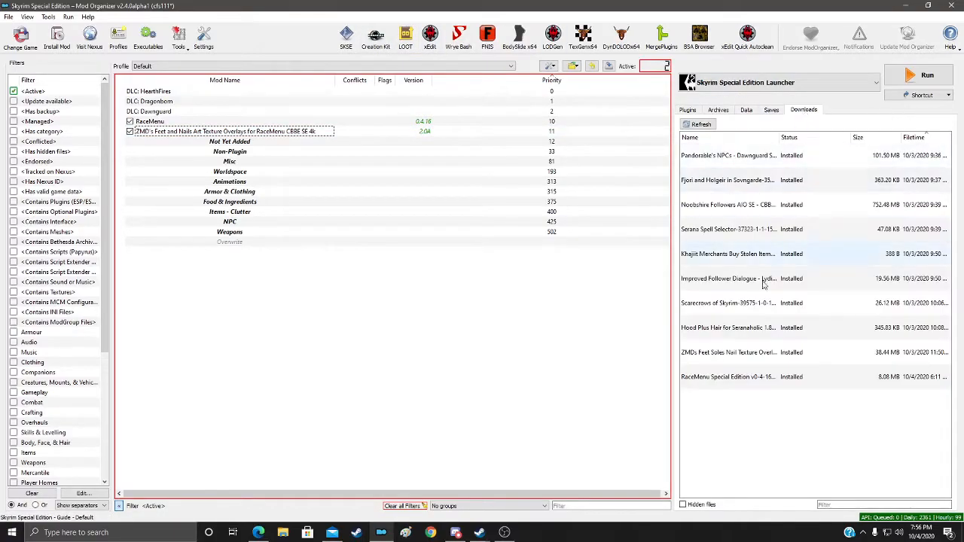
{"action": "double_click", "coordinate": [727, 355]}
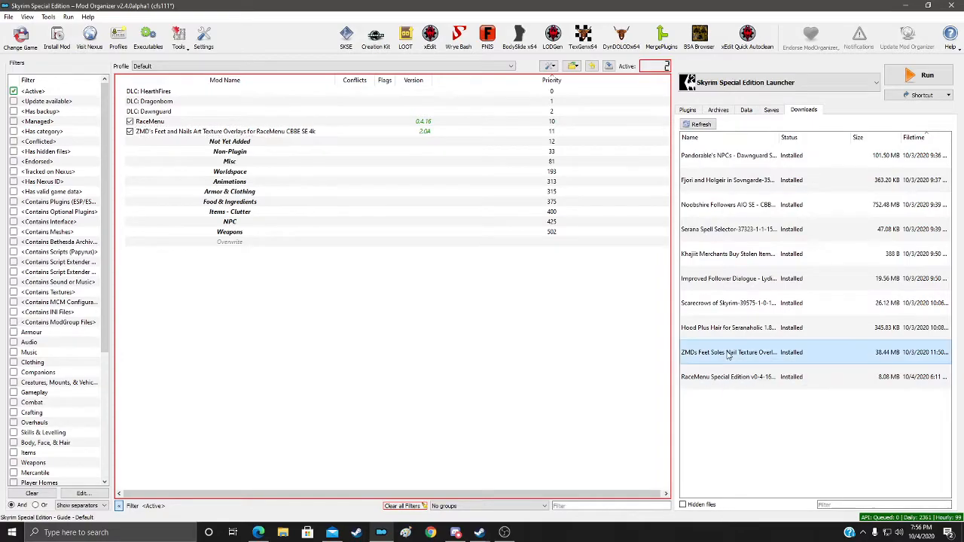
{"action": "left_click", "coordinate": [393, 274]}
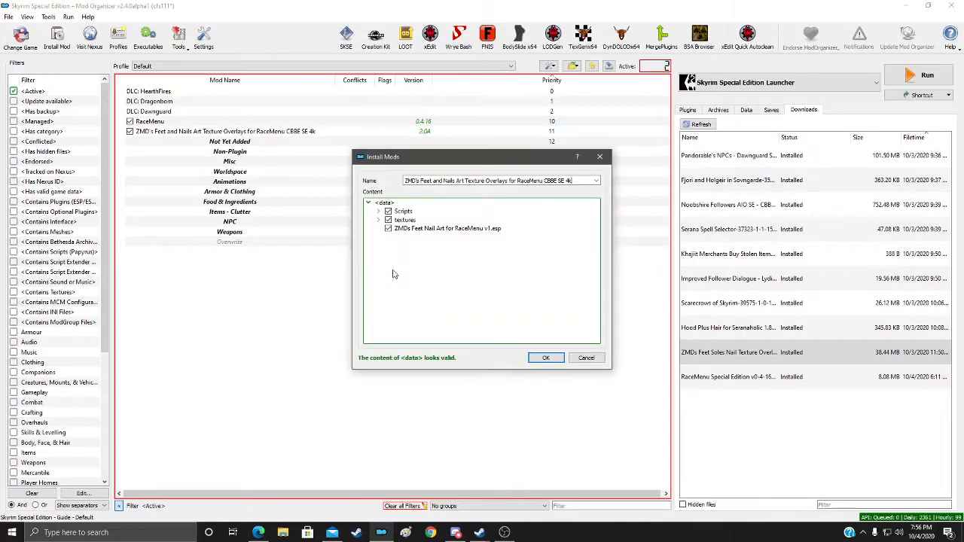
{"action": "left_click", "coordinate": [535, 360]}
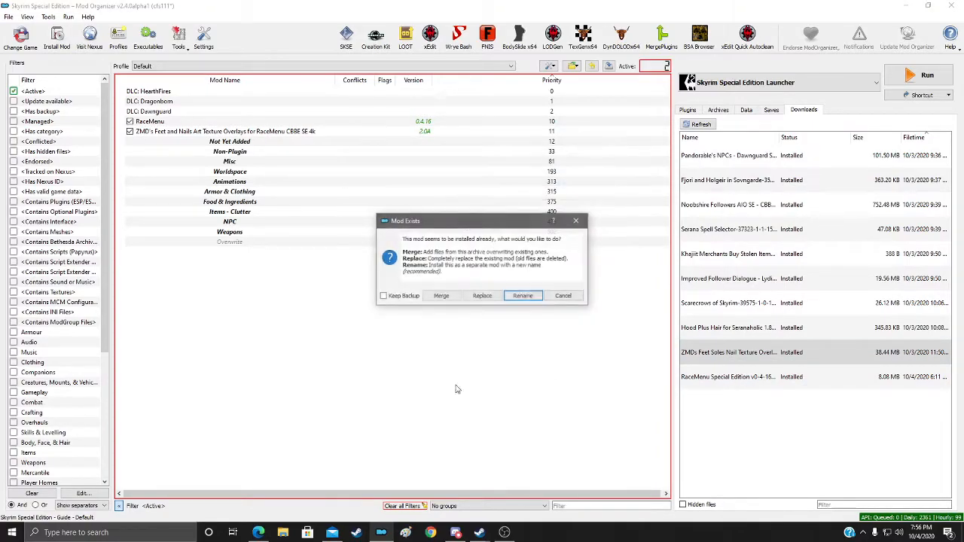
{"action": "left_click", "coordinate": [435, 297]}
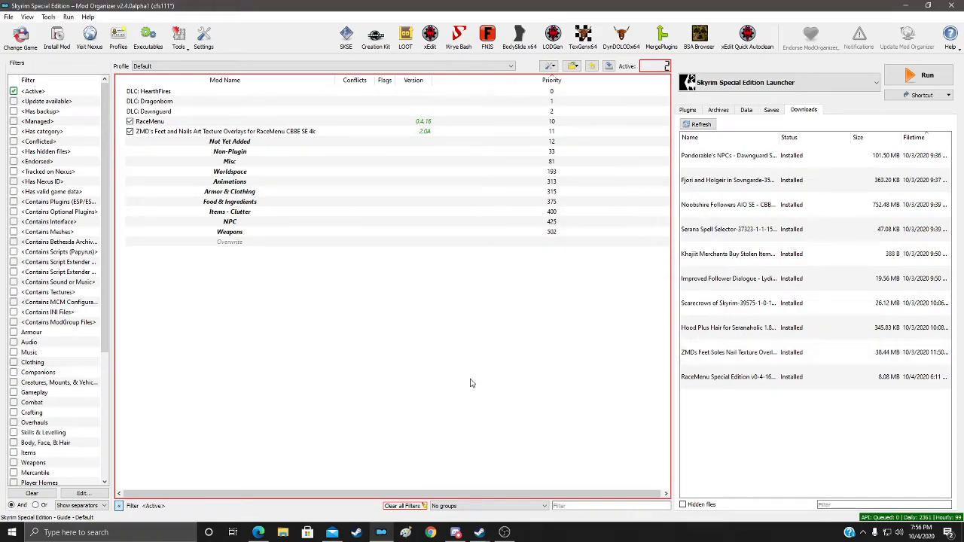
Check the plugin list, then launch xEdit again with all active plugins loaded.
{"action": "left_click", "coordinate": [687, 110]}
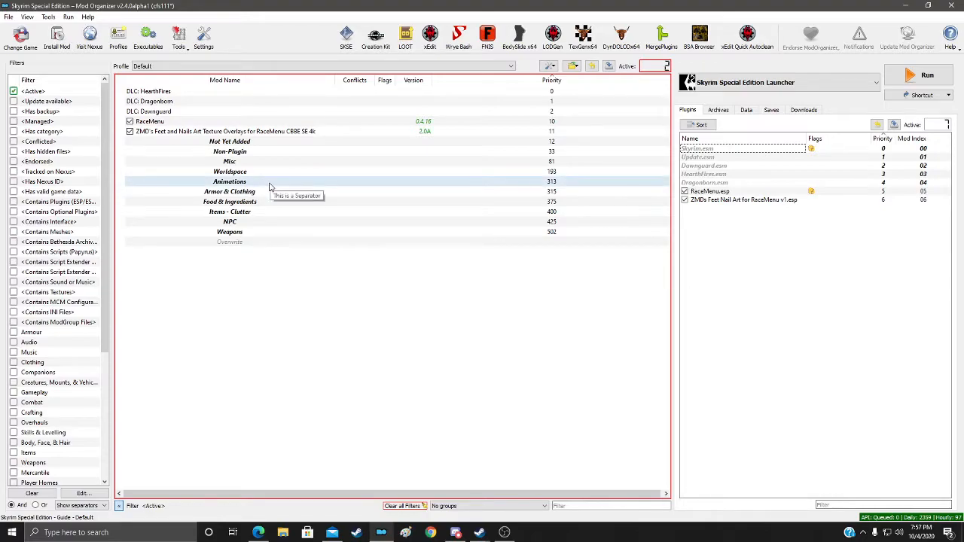
{"action": "left_click", "coordinate": [429, 35]}
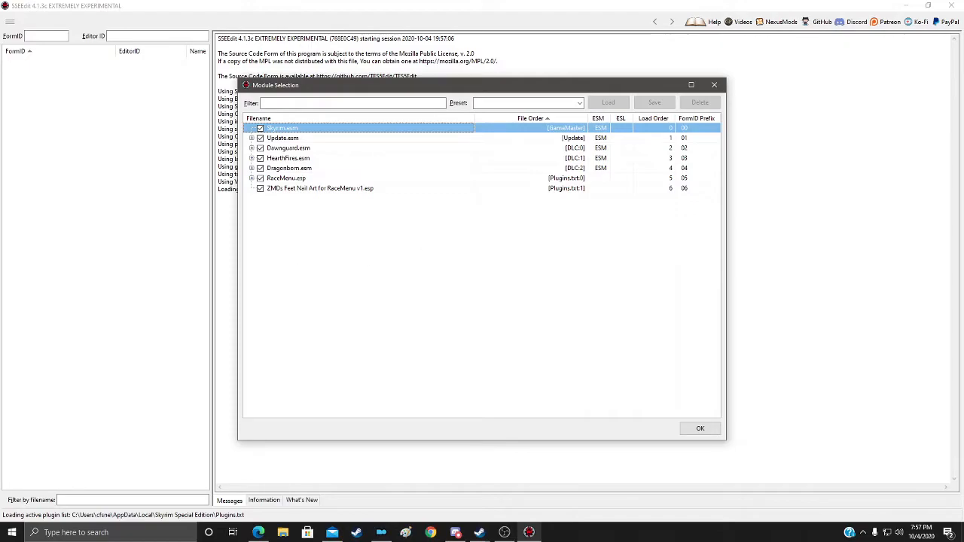
{"action": "key", "text": "alt+Tab"}
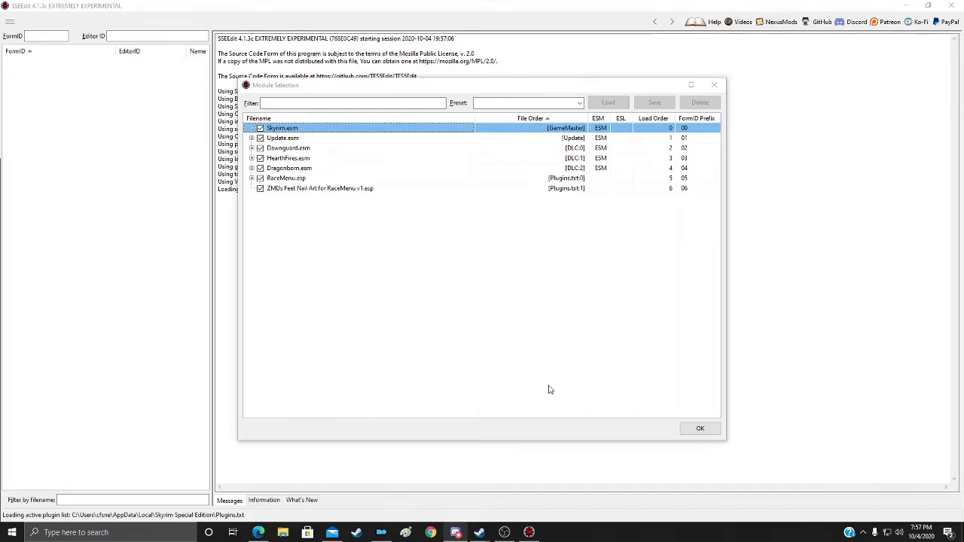
{"action": "left_click", "coordinate": [682, 426]}
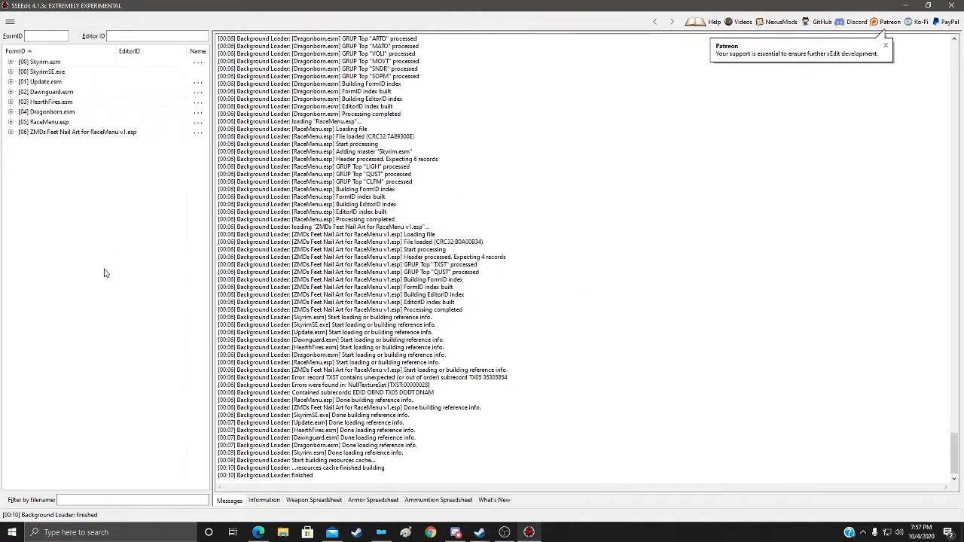
Expand ZMDs Feet Nail Art for RaceMenu v1.esp and examine its Quest record, NullTextureSet record and File Header.
{"action": "left_click", "coordinate": [10, 131]}
{"action": "left_click", "coordinate": [21, 152]}
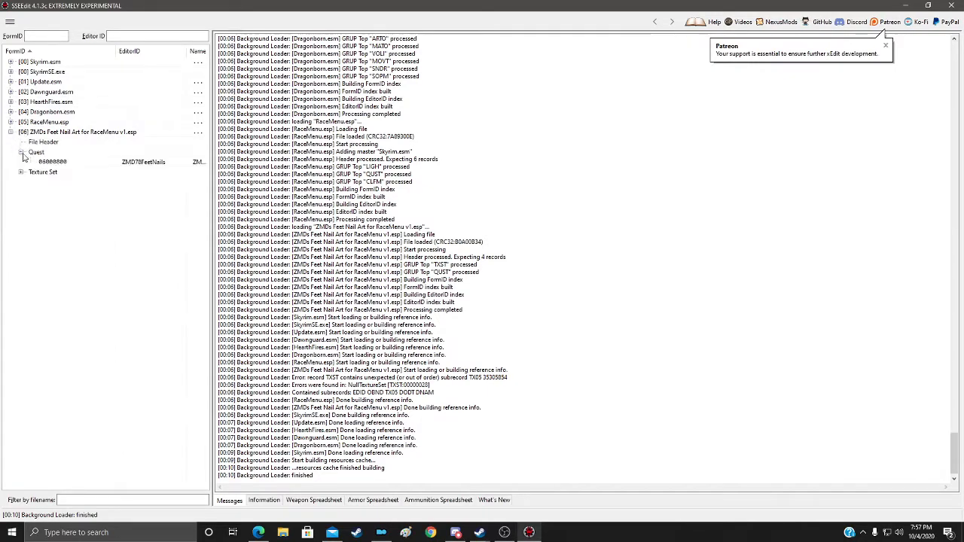
{"action": "left_click", "coordinate": [21, 172]}
{"action": "left_click", "coordinate": [64, 162]}
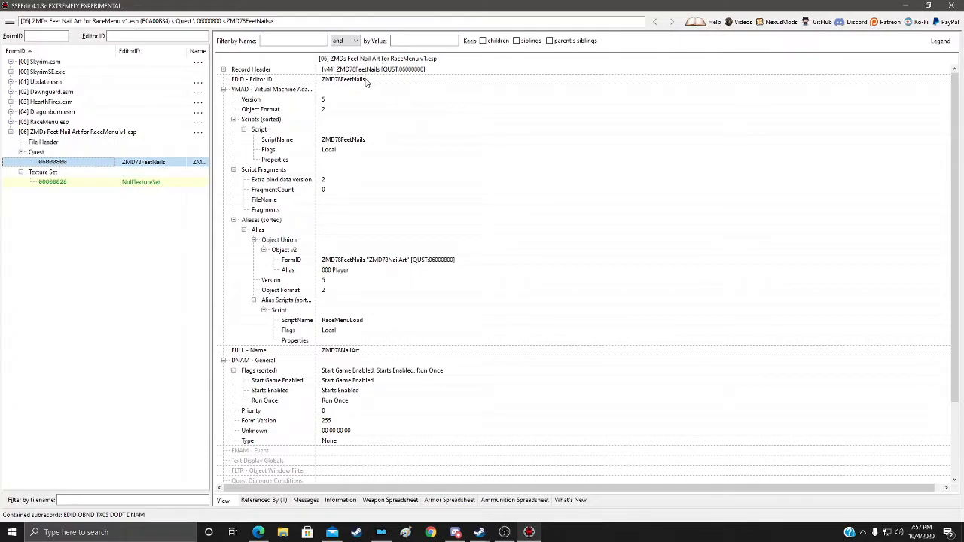
{"action": "left_click", "coordinate": [79, 184]}
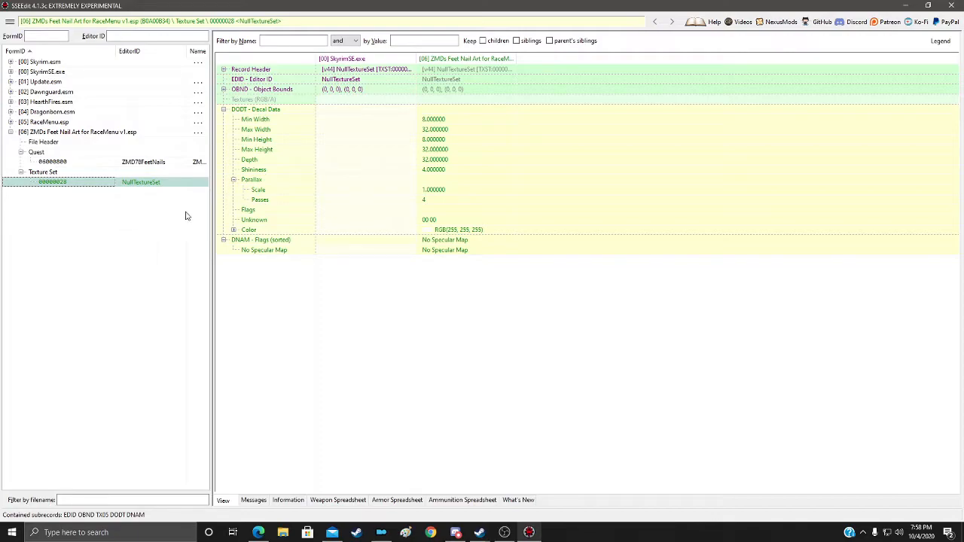
{"action": "left_click", "coordinate": [48, 143]}
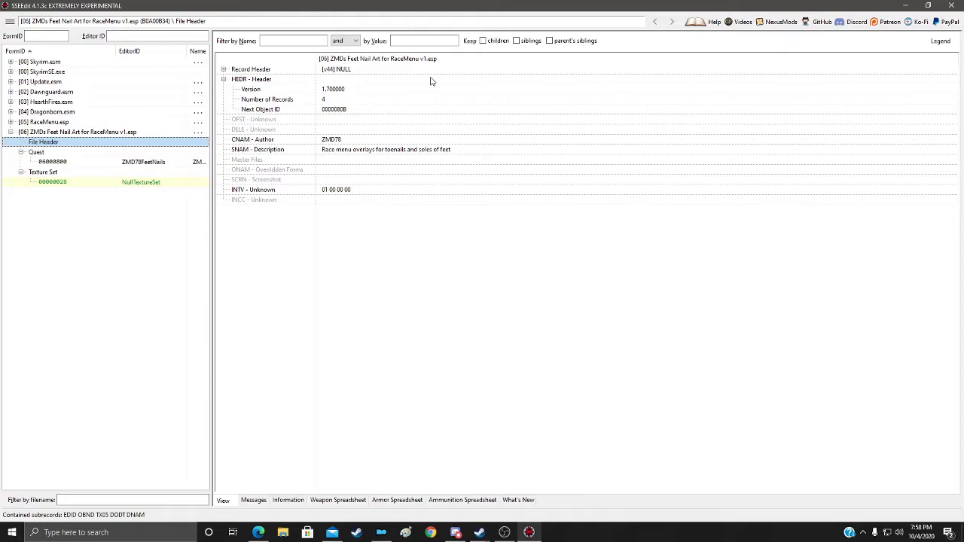
Add Skyrim.esm as a master to ZMDs Feet Nail Art for RaceMenu v1.esp.
{"action": "right_click", "coordinate": [92, 133]}
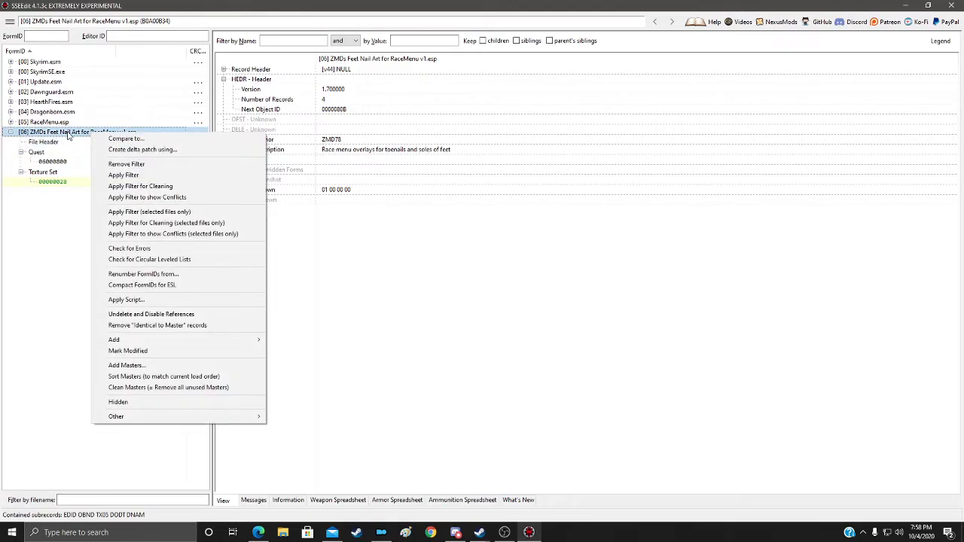
{"action": "left_click", "coordinate": [139, 367]}
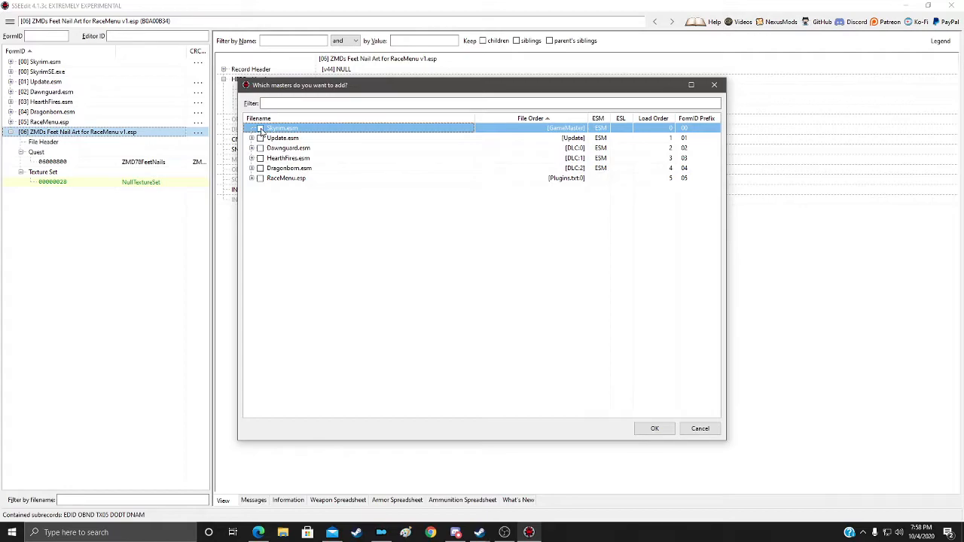
{"action": "left_click", "coordinate": [653, 428]}
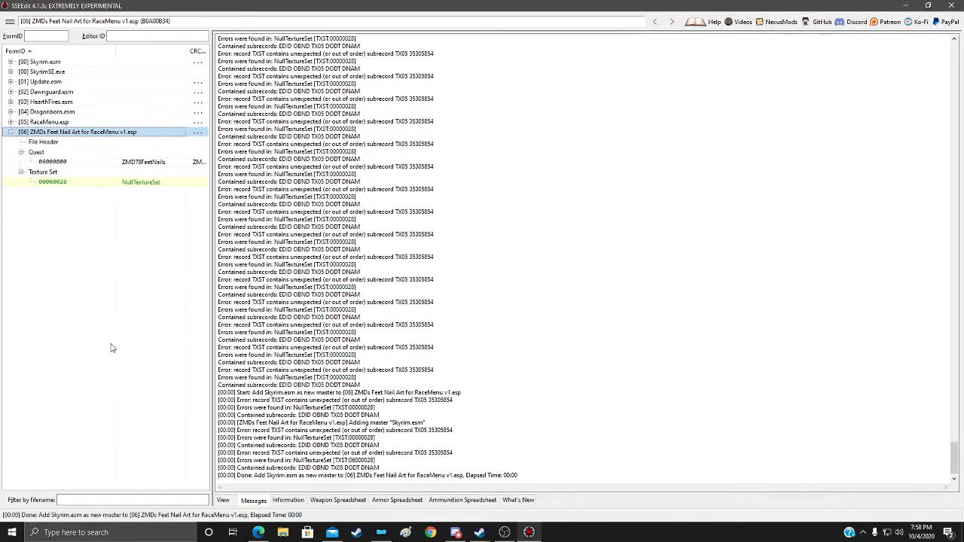
Check the master files of ZMDs Feet Nail Art for RaceMenu v1.esp, then close xEdit and save the plugin.
{"action": "left_click", "coordinate": [43, 132]}
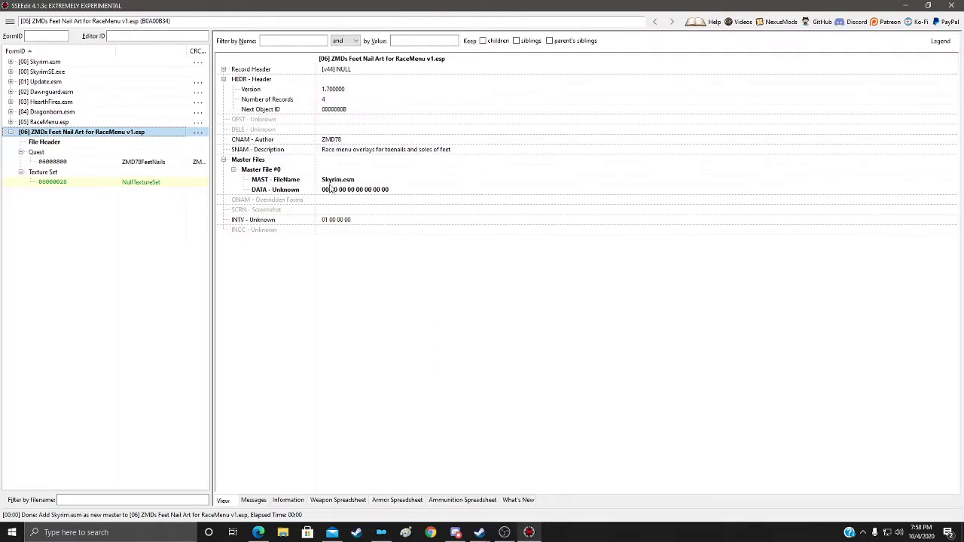
{"action": "left_click", "coordinate": [950, 5]}
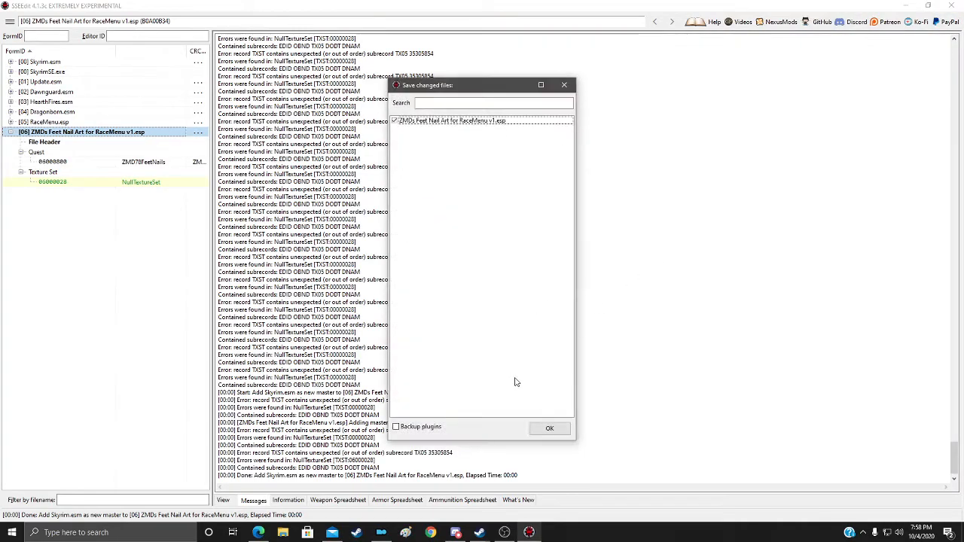
{"action": "left_click", "coordinate": [546, 429]}
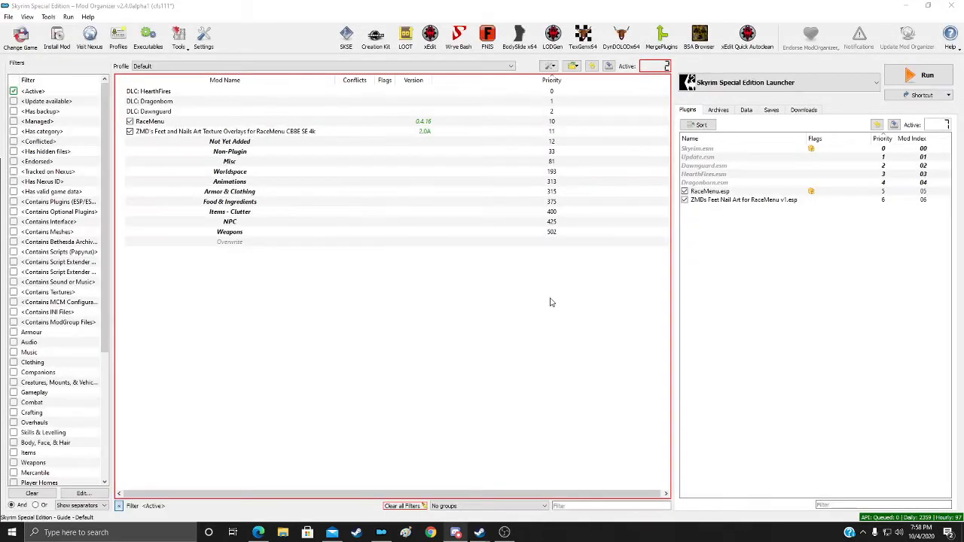
Relaunch xEdit with all active plugins loaded and open the ZMD78FeetNails quest record of ZMDs Feet Nail Art for RaceMenu v1.esp.
{"action": "left_click", "coordinate": [429, 34]}
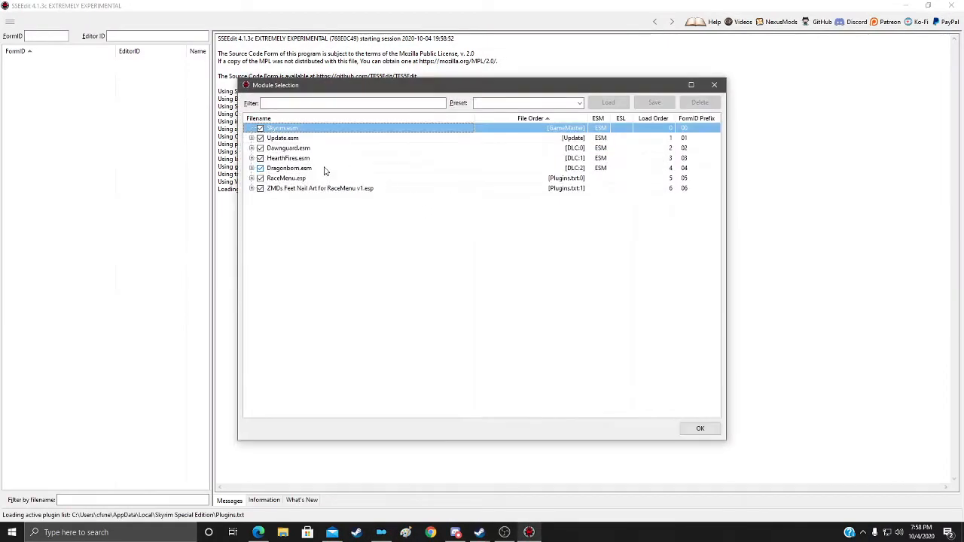
{"action": "left_click", "coordinate": [686, 429]}
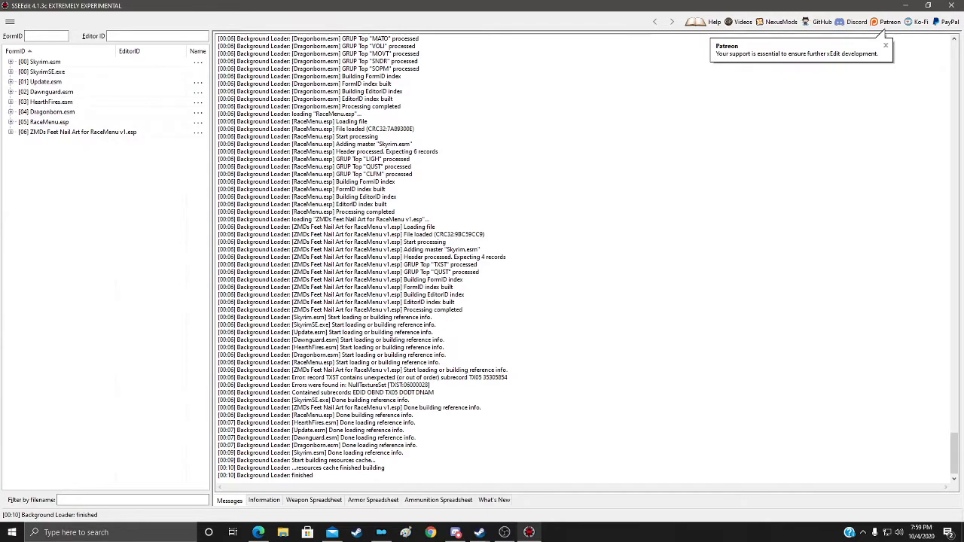
{"action": "left_click", "coordinate": [10, 133]}
{"action": "left_click", "coordinate": [21, 153]}
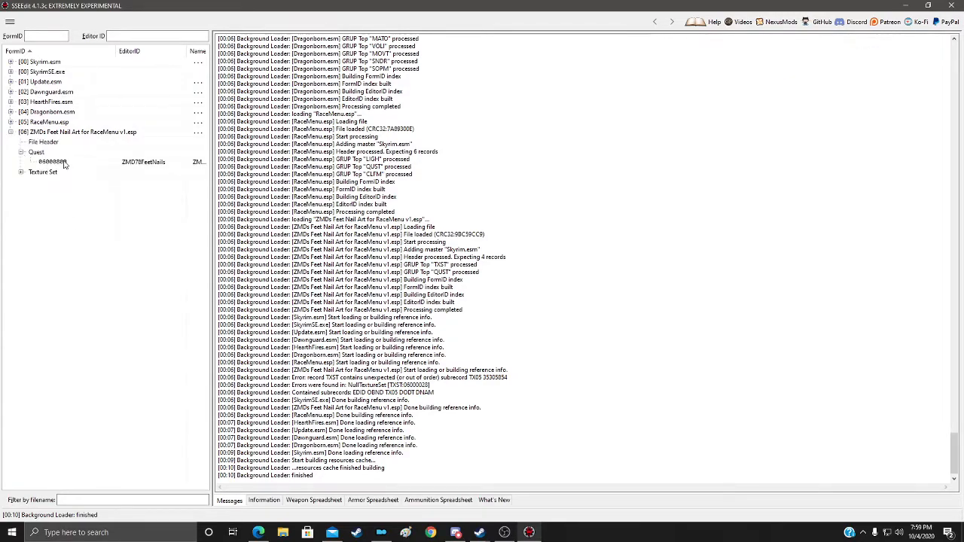
{"action": "left_click", "coordinate": [52, 162]}
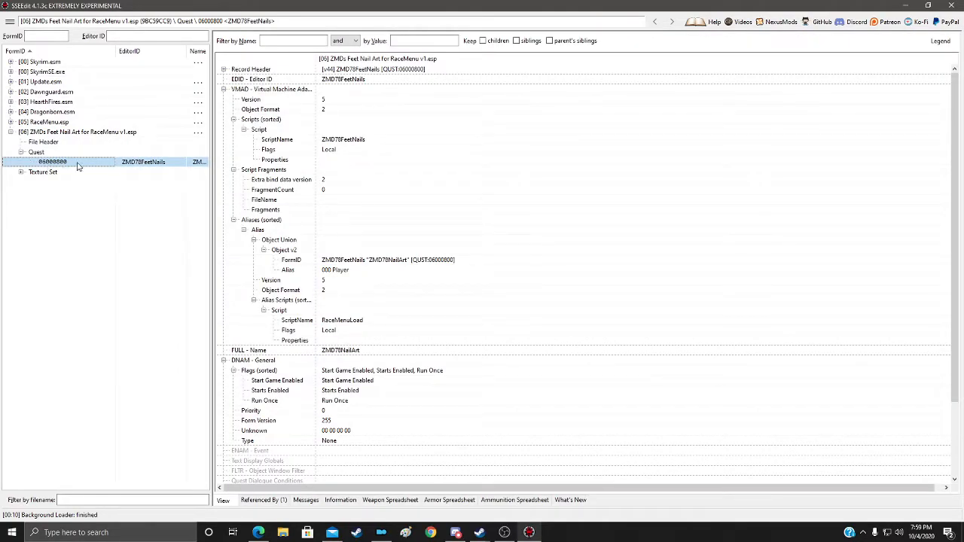
Change the FormID of the plugin's NullTextureSet record to 00000028.
{"action": "left_click", "coordinate": [22, 172]}
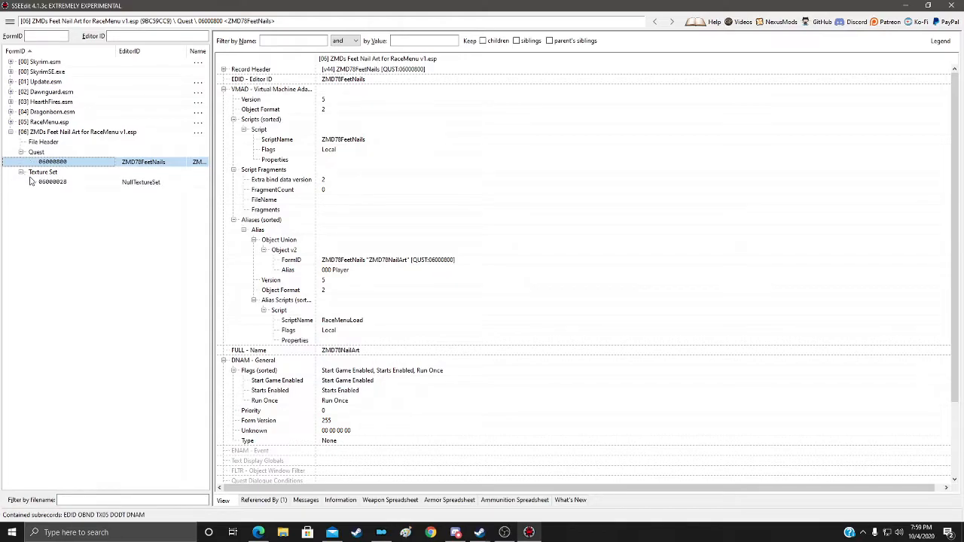
{"action": "left_click", "coordinate": [55, 186]}
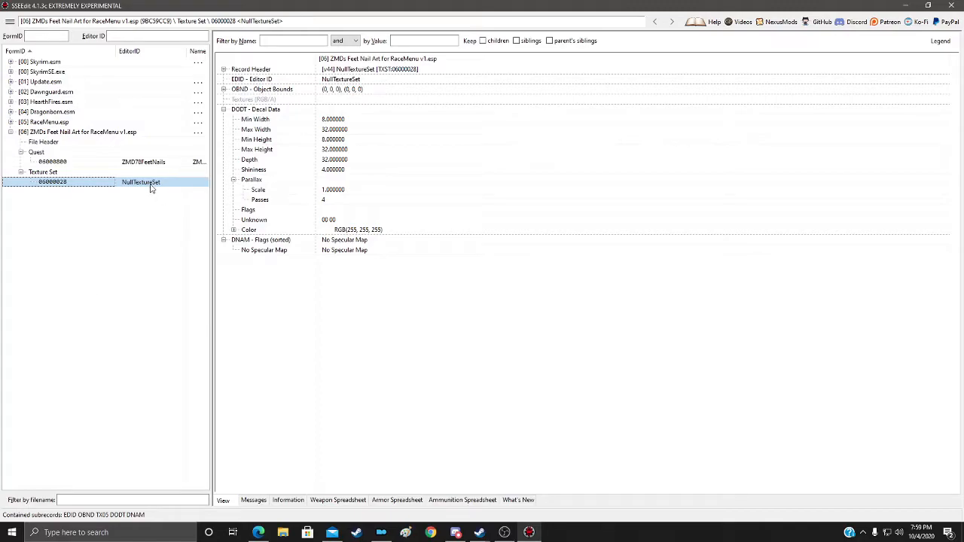
{"action": "right_click", "coordinate": [101, 186]}
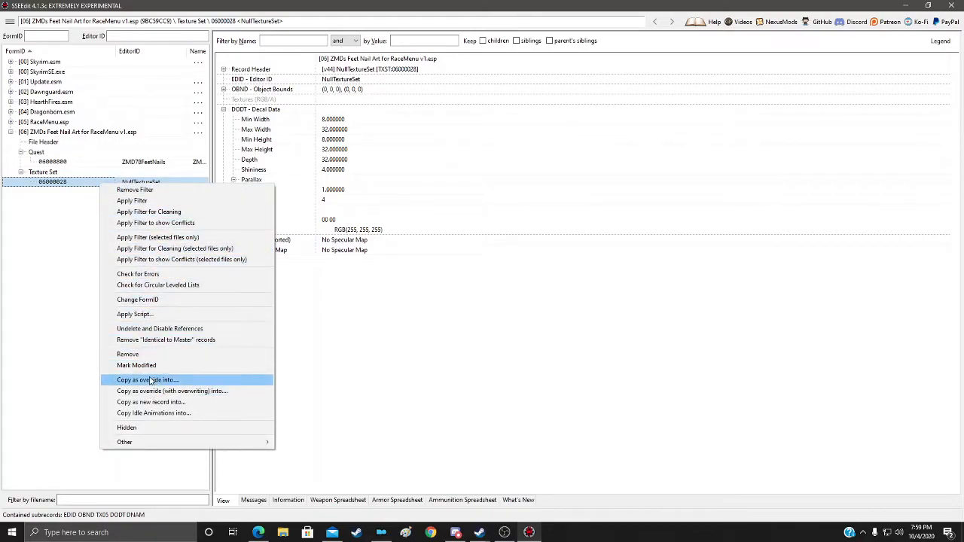
{"action": "left_click", "coordinate": [150, 301]}
{"action": "left_click", "coordinate": [539, 257]}
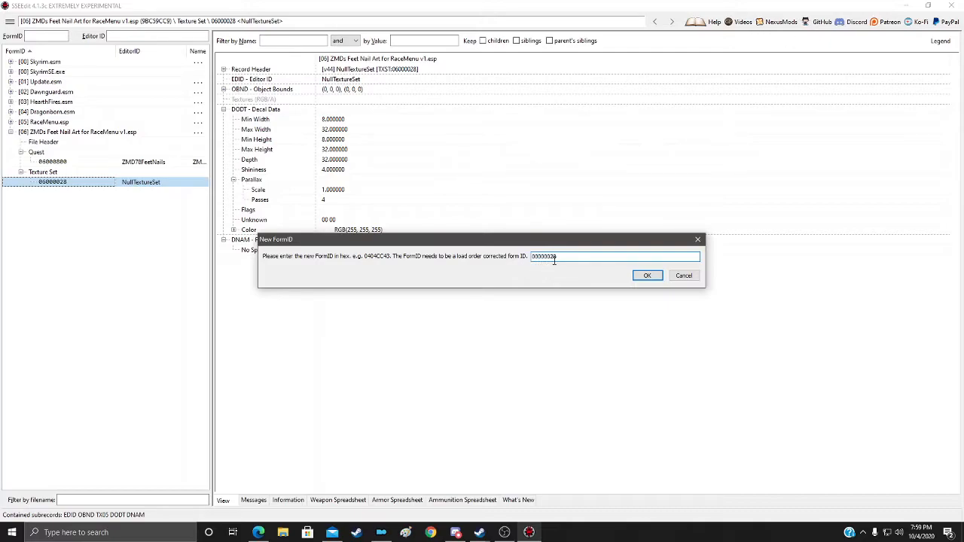
{"action": "left_click", "coordinate": [648, 276]}
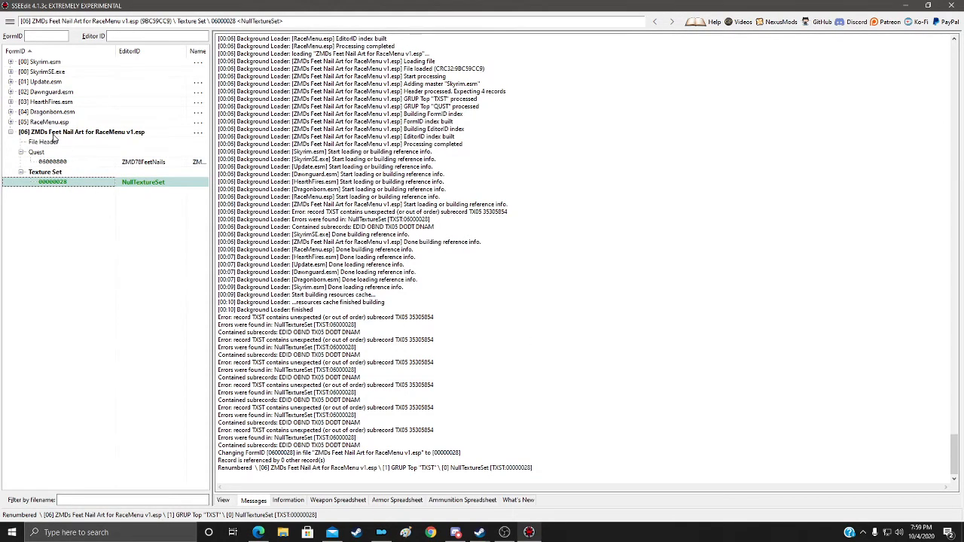
Compare the renumbered NullTextureSet record with its SkyrimSE.exe original, then close xEdit and save the changed plugin.
{"action": "left_click", "coordinate": [62, 163]}
{"action": "left_click", "coordinate": [64, 181]}
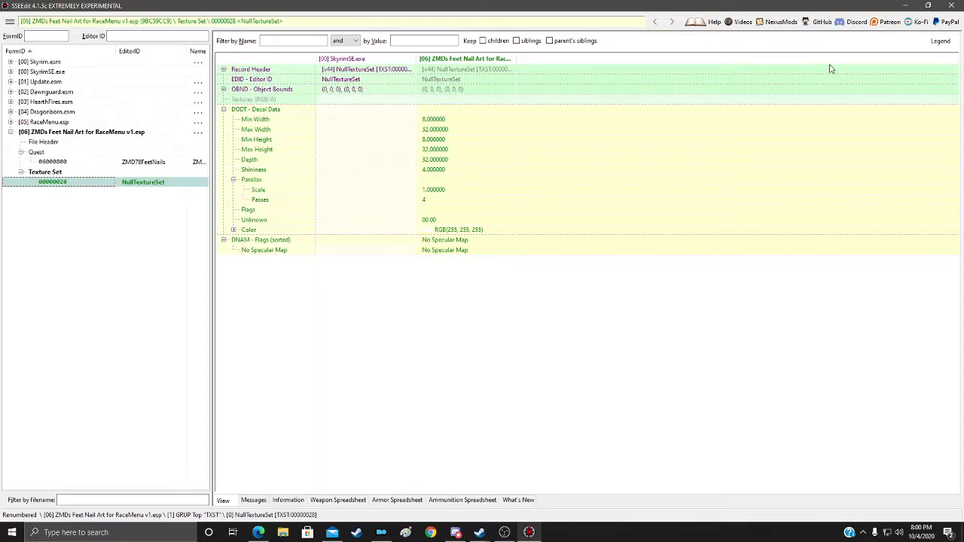
{"action": "left_click", "coordinate": [952, 6]}
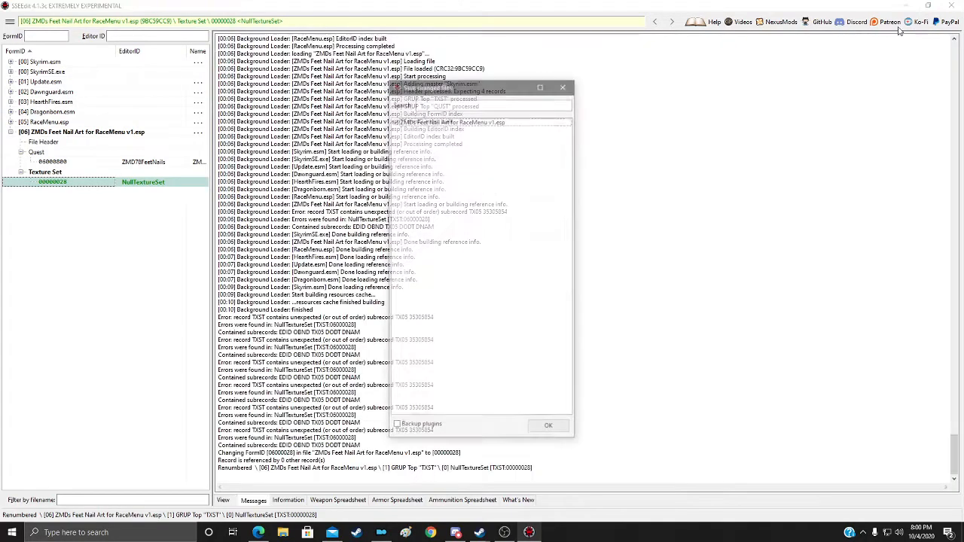
{"action": "left_click", "coordinate": [550, 428]}
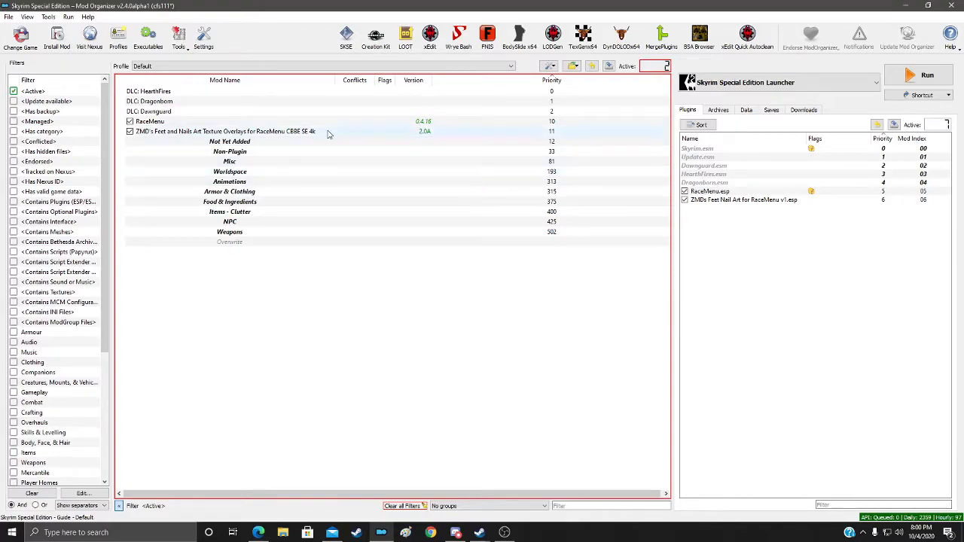
Relaunch xEdit with all active plugins loaded and recheck the NullTextureSet record of ZMDs Feet Nail Art for RaceMenu v1.esp.
{"action": "left_click", "coordinate": [421, 33]}
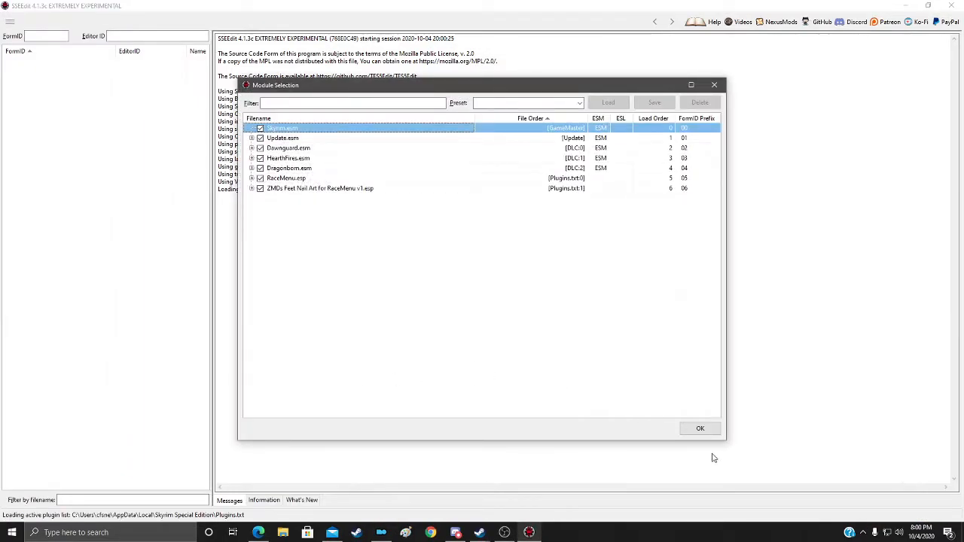
{"action": "left_click", "coordinate": [694, 427]}
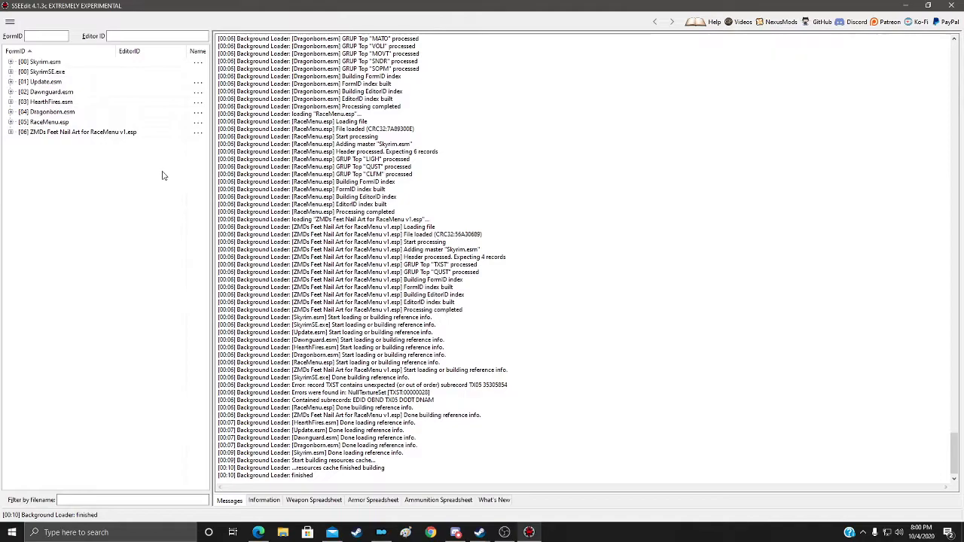
{"action": "left_click", "coordinate": [11, 132]}
{"action": "left_click", "coordinate": [21, 152]}
{"action": "left_click", "coordinate": [21, 173]}
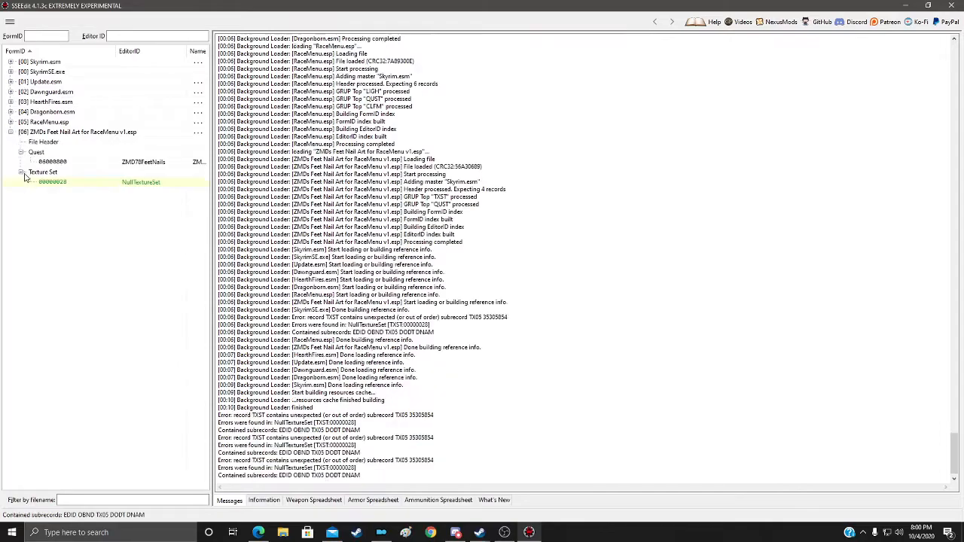
{"action": "left_click", "coordinate": [60, 182]}
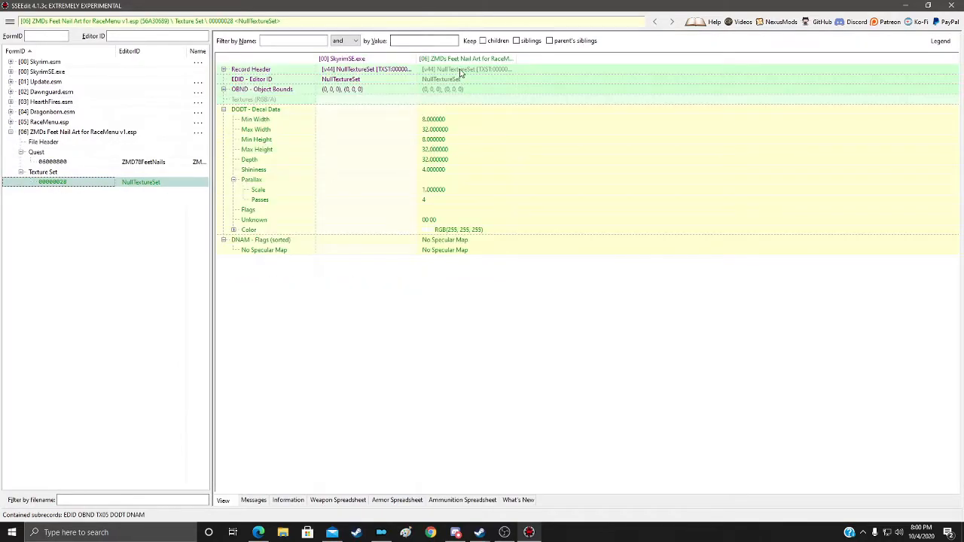
Set the ESL record flag in the File Header of ZMDs Feet Nail Art for RaceMenu v1.esp, then close xEdit and save the plugin.
{"action": "left_click", "coordinate": [41, 143]}
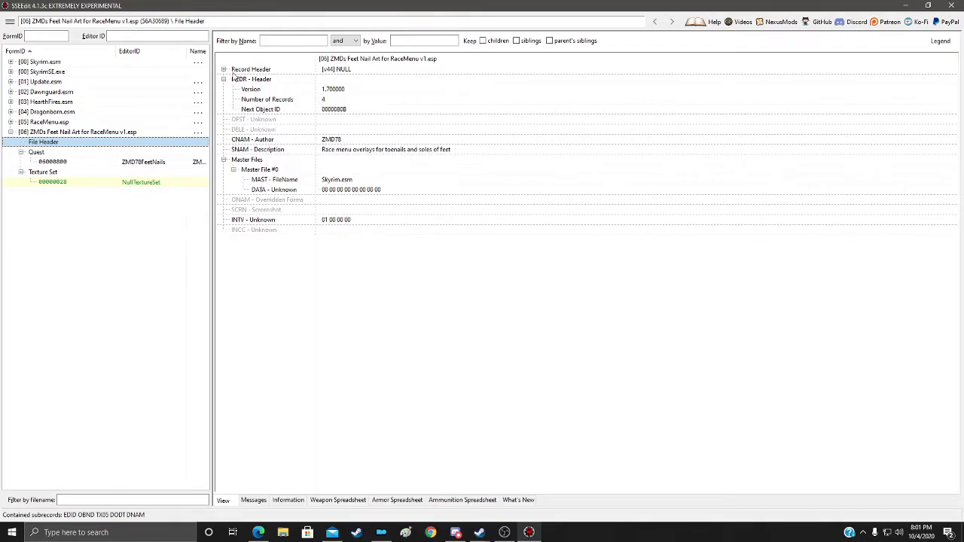
{"action": "left_click", "coordinate": [223, 69]}
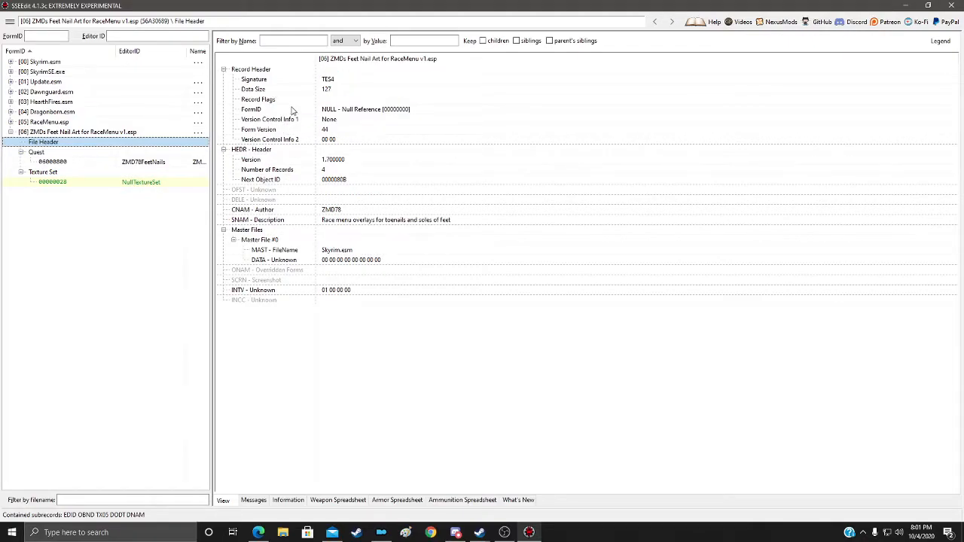
{"action": "right_click", "coordinate": [322, 100]}
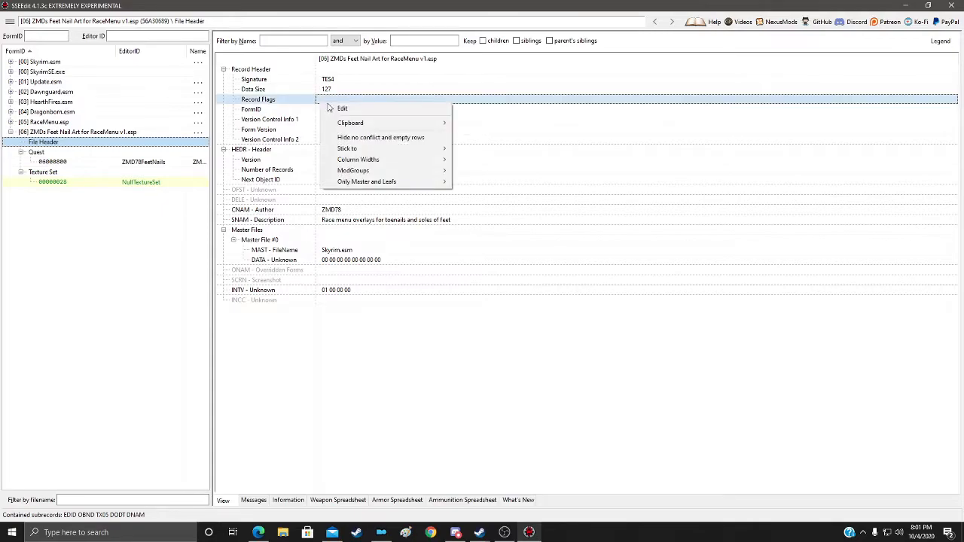
{"action": "left_click", "coordinate": [337, 109]}
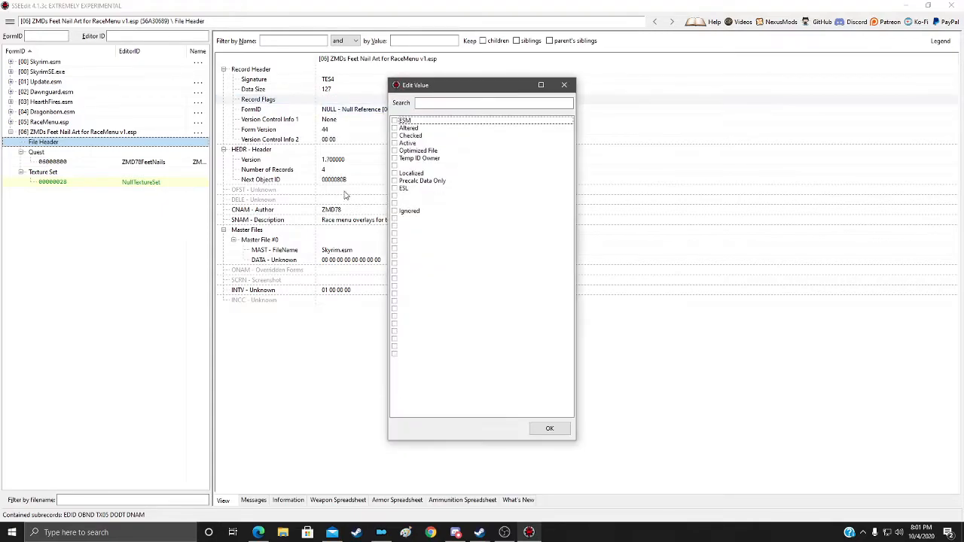
{"action": "left_click", "coordinate": [395, 189]}
{"action": "left_click", "coordinate": [548, 427]}
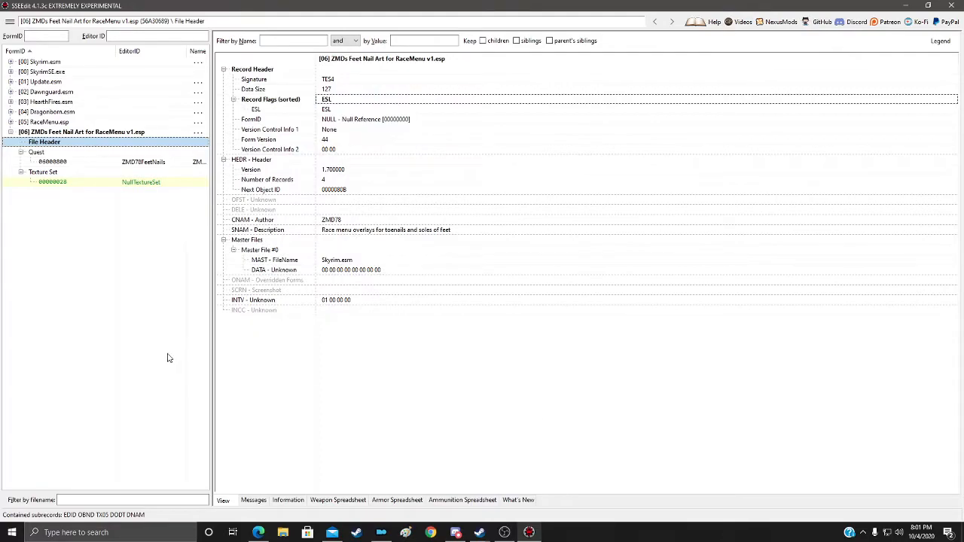
{"action": "left_click", "coordinate": [952, 9]}
{"action": "left_click", "coordinate": [555, 427]}
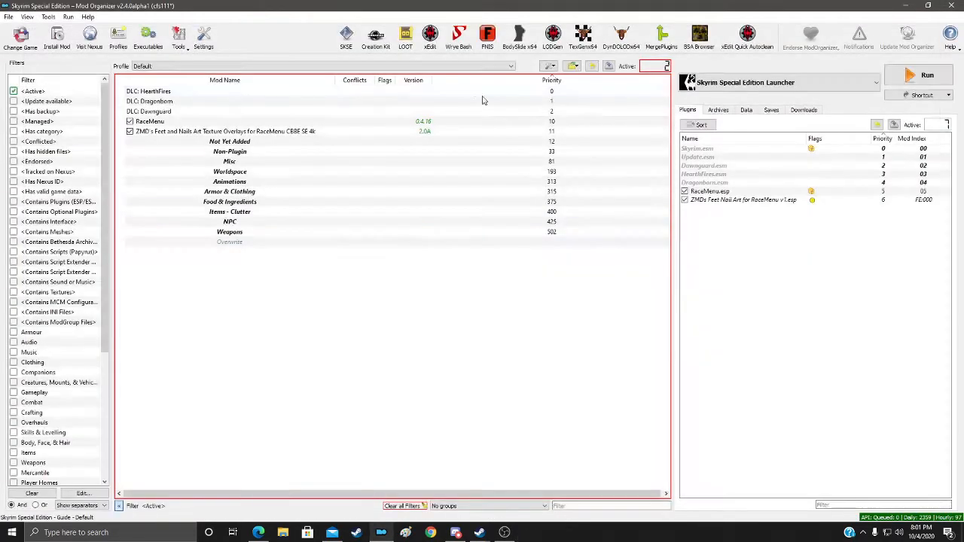
Launch LOOT, sort the load order, review the entries down to ZMDs Feet Nail Art for RaceMenu v1.esp, and close LOOT.
{"action": "left_click", "coordinate": [405, 36]}
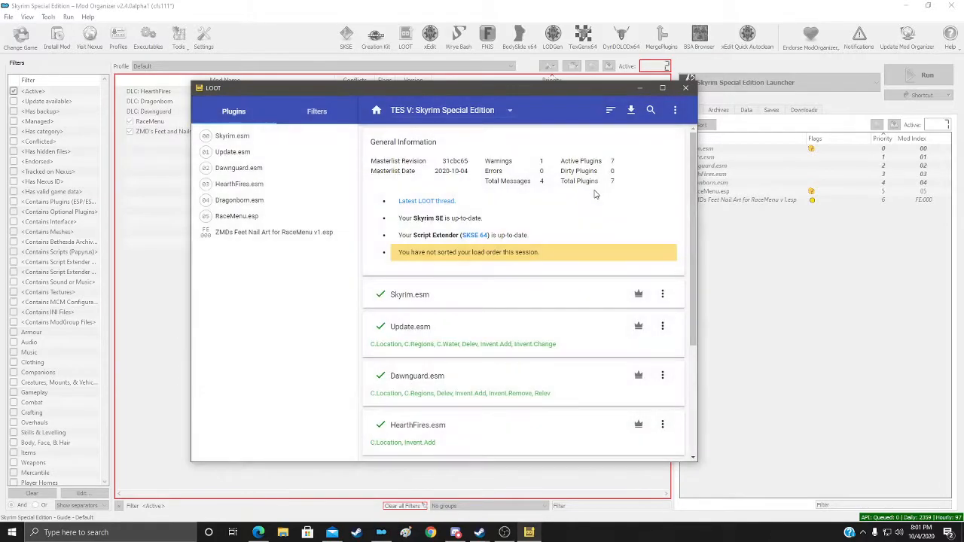
{"action": "left_click", "coordinate": [610, 111]}
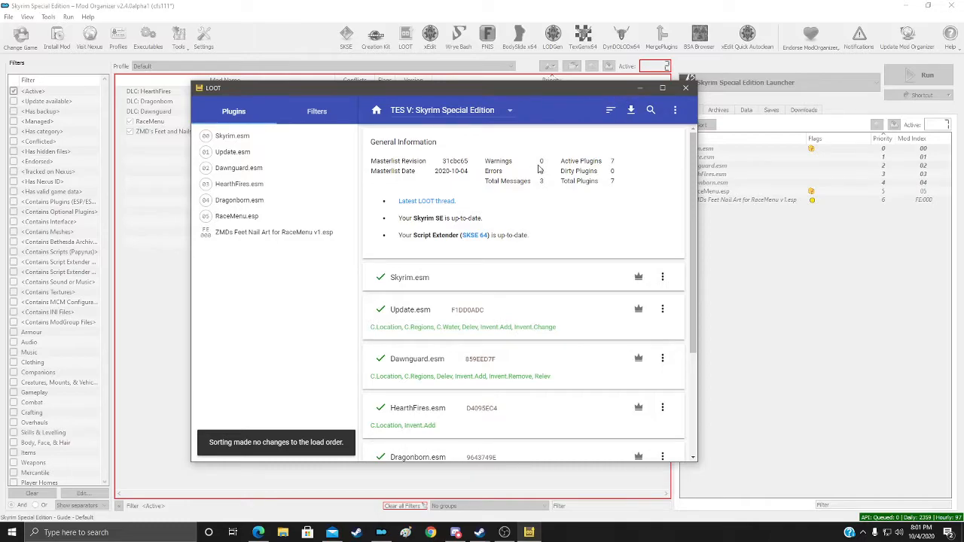
{"action": "scroll", "coordinate": [537, 327], "scroll_direction": "down", "scroll_amount": 3}
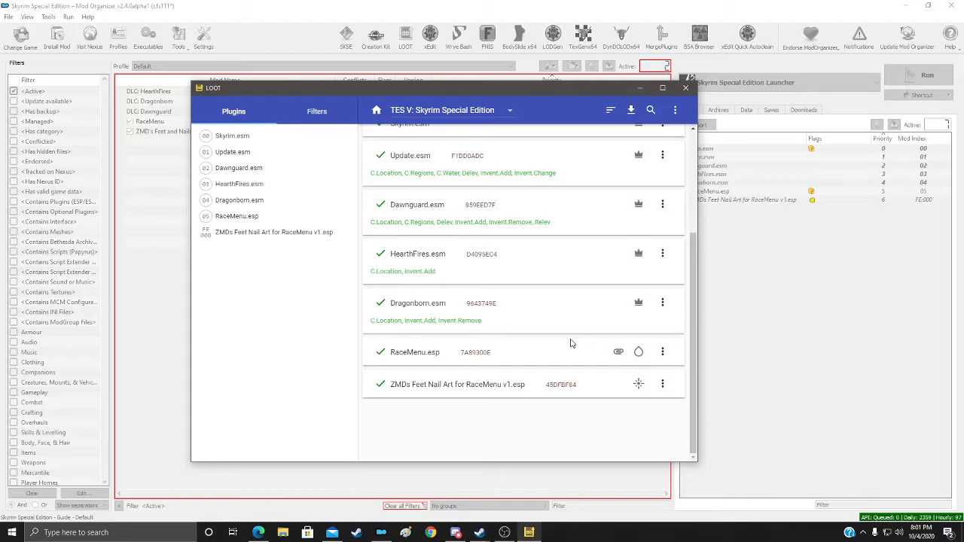
{"action": "left_click", "coordinate": [685, 88]}
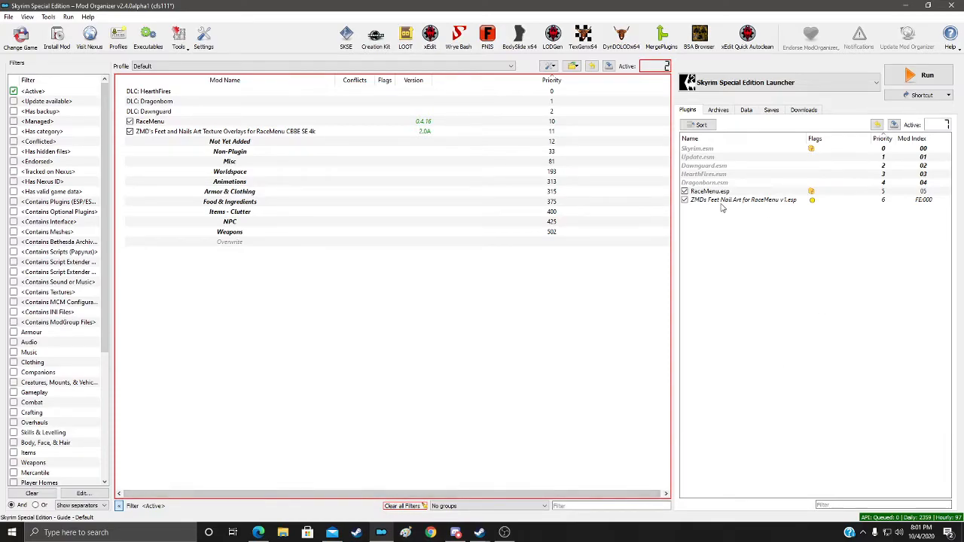
{"action": "key", "text": "alt+Tab"}
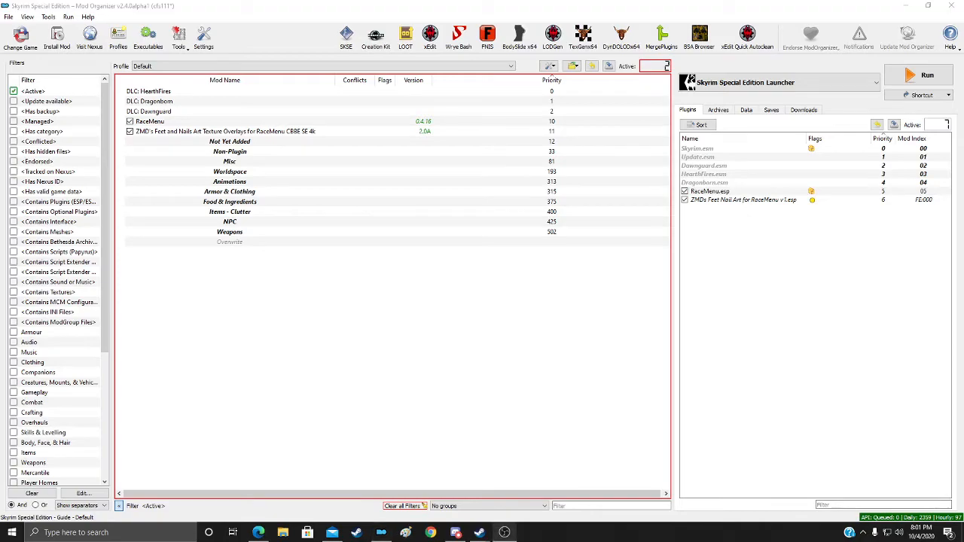